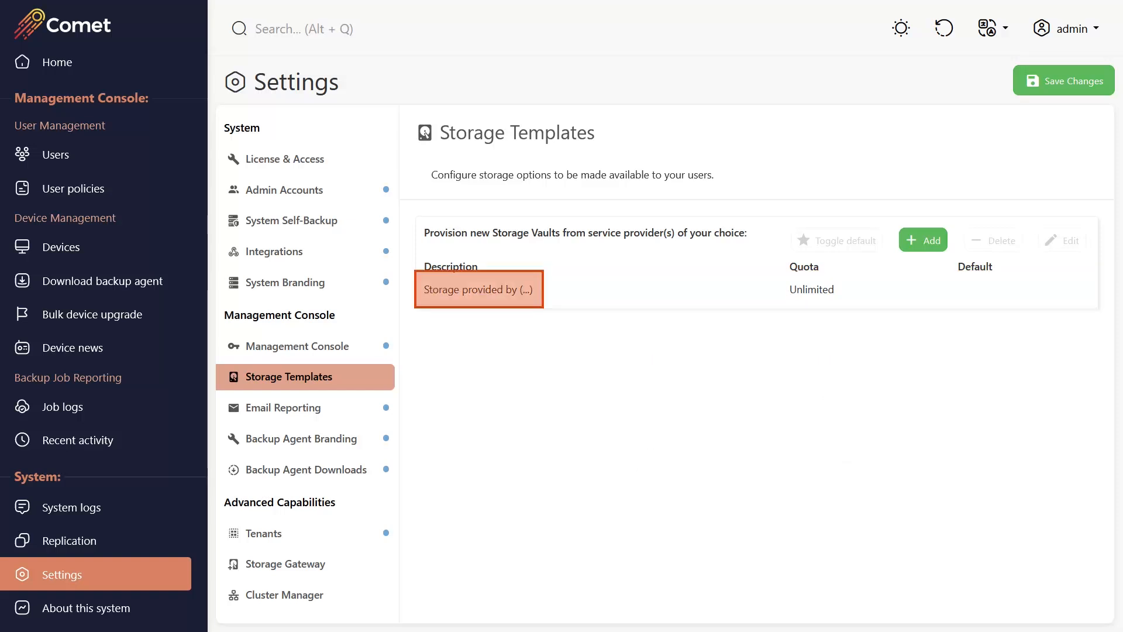
Make the "Storage provided by (...)" storage template the default and set its connection type to Comet Storage
click(478, 289)
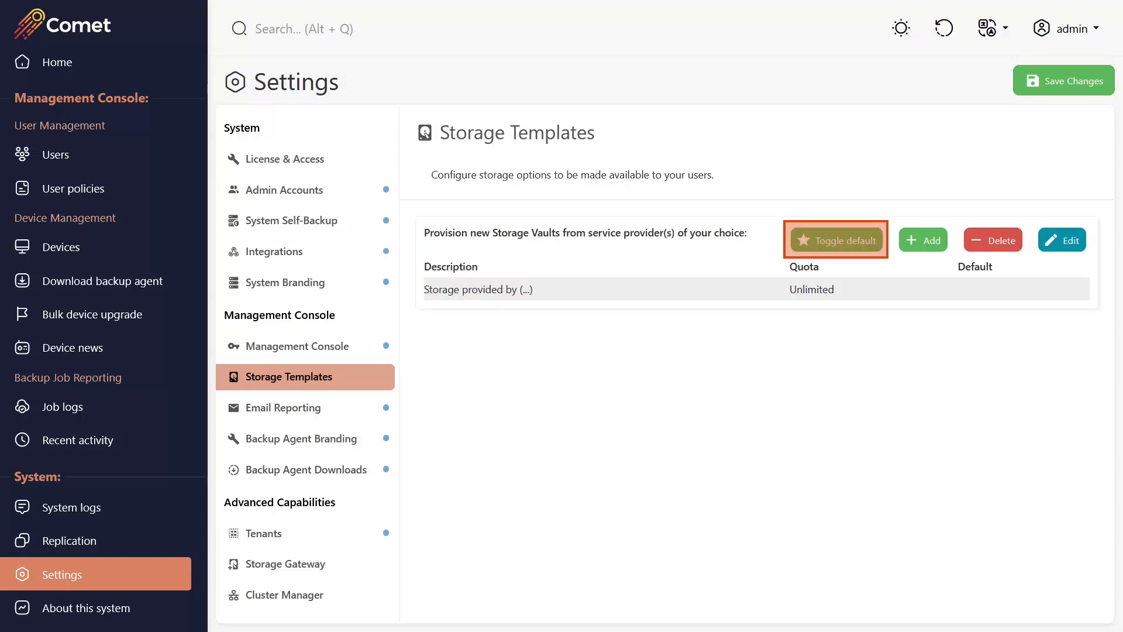
click(836, 240)
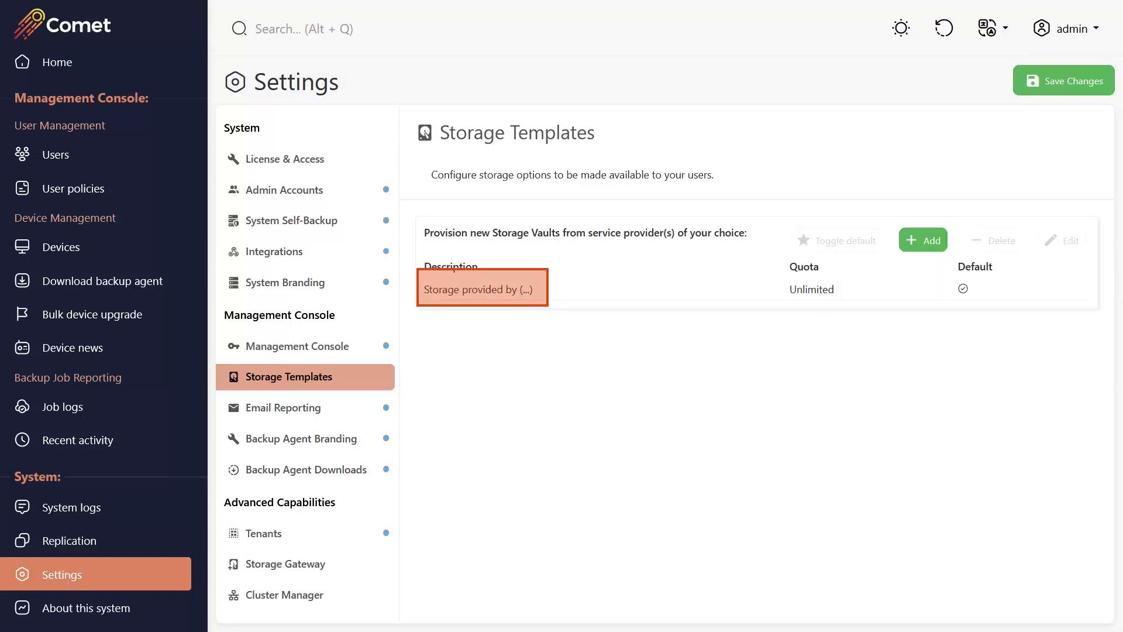
click(482, 288)
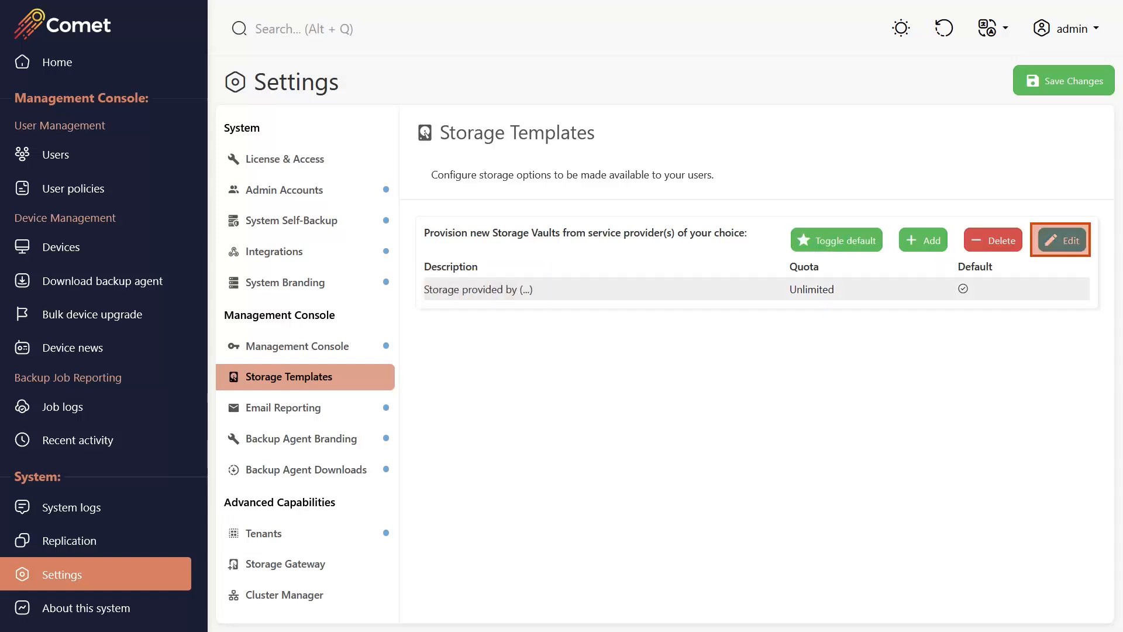
click(1061, 240)
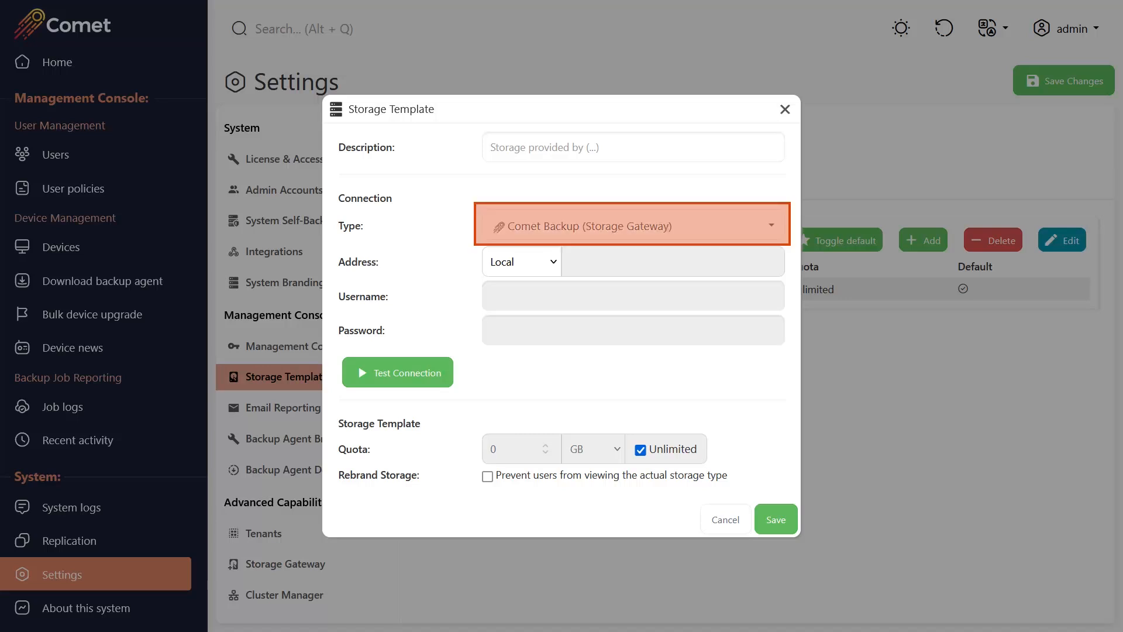
click(633, 225)
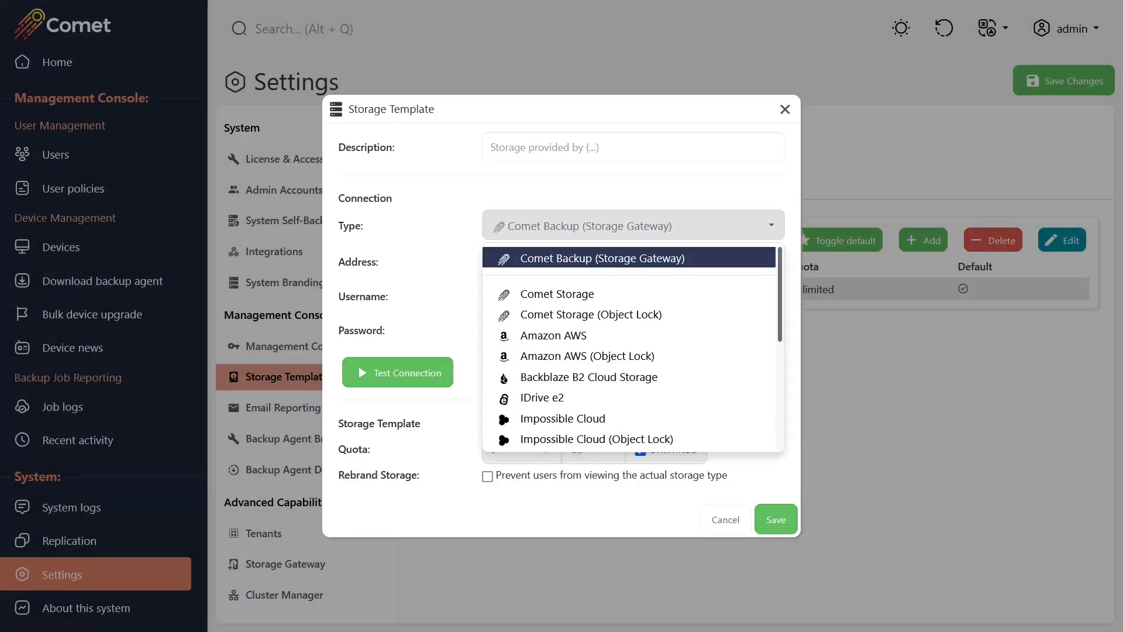
mouse_move(780, 294)
mouse_down()
mouse_move(779, 340)
mouse_move(779, 294)
mouse_up()
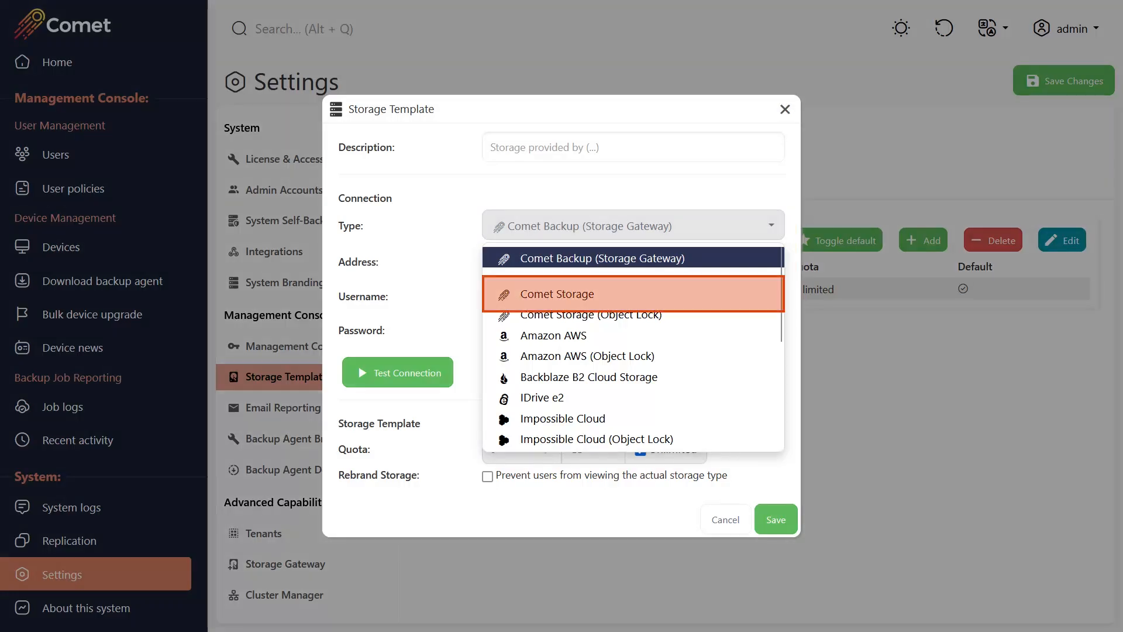
click(558, 294)
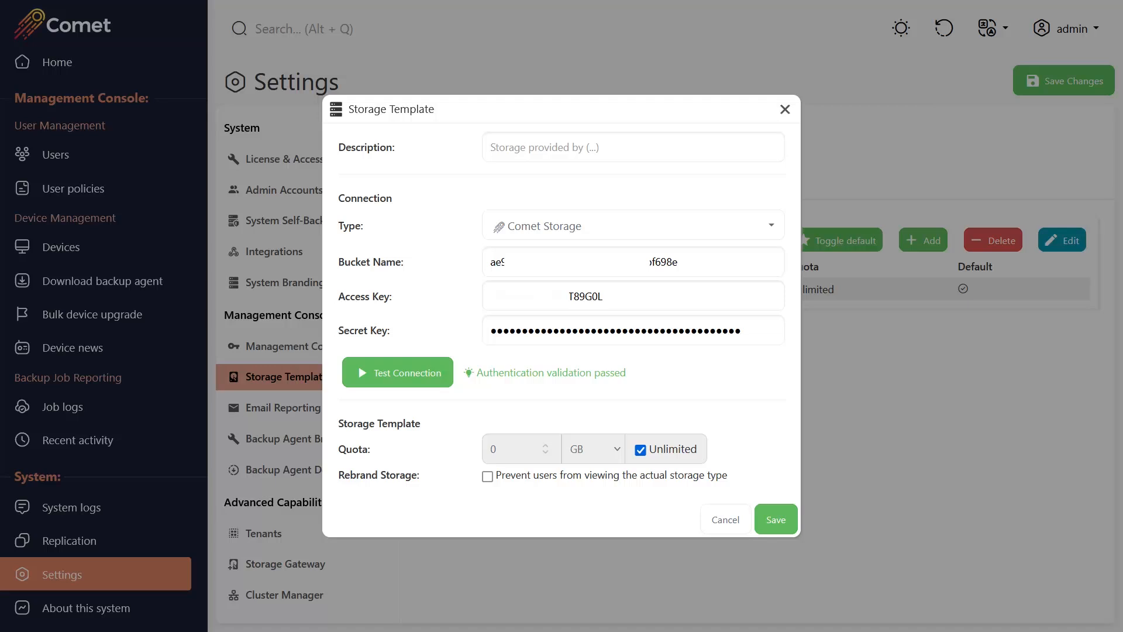
Set the storage template's description to "Comet Storage Template" and save the template
click(633, 147)
text(Comet)
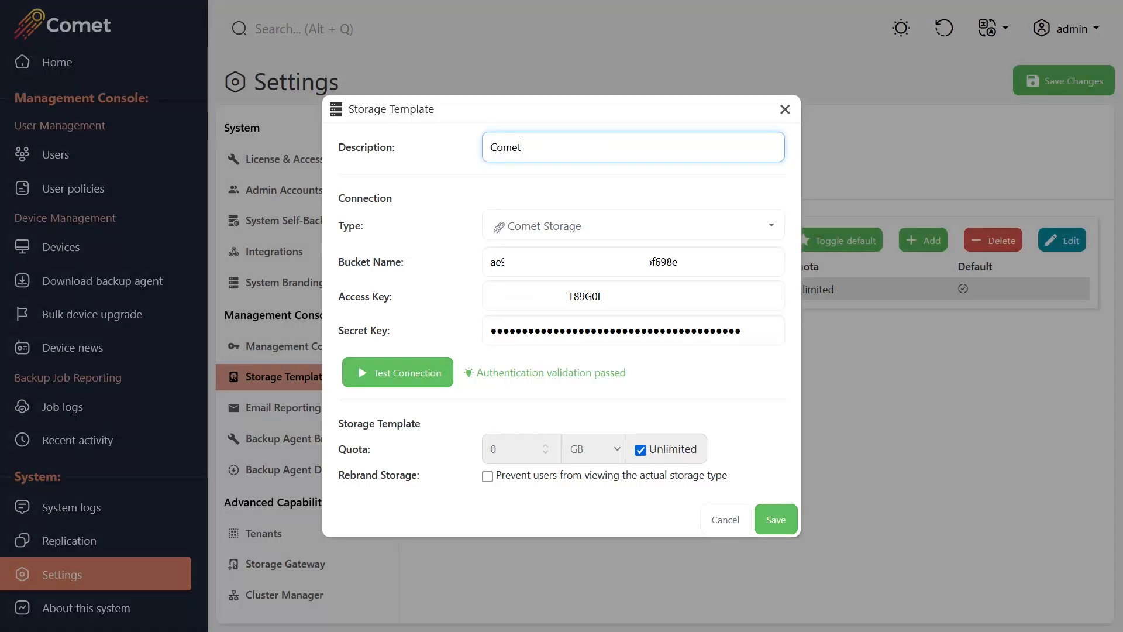
text( Storage Template)
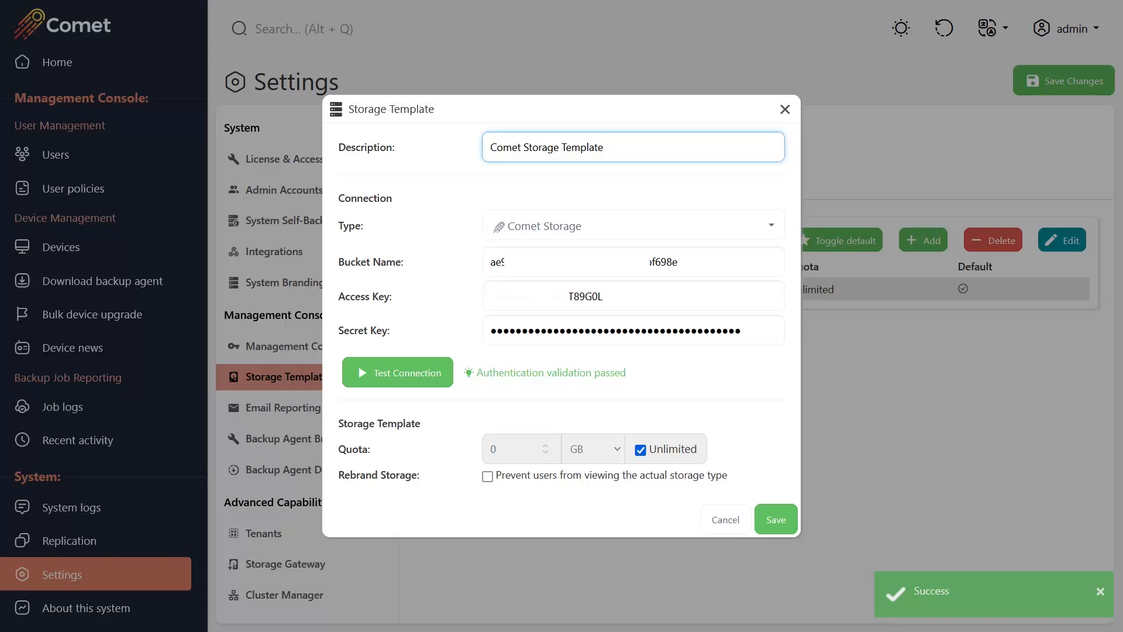
click(775, 520)
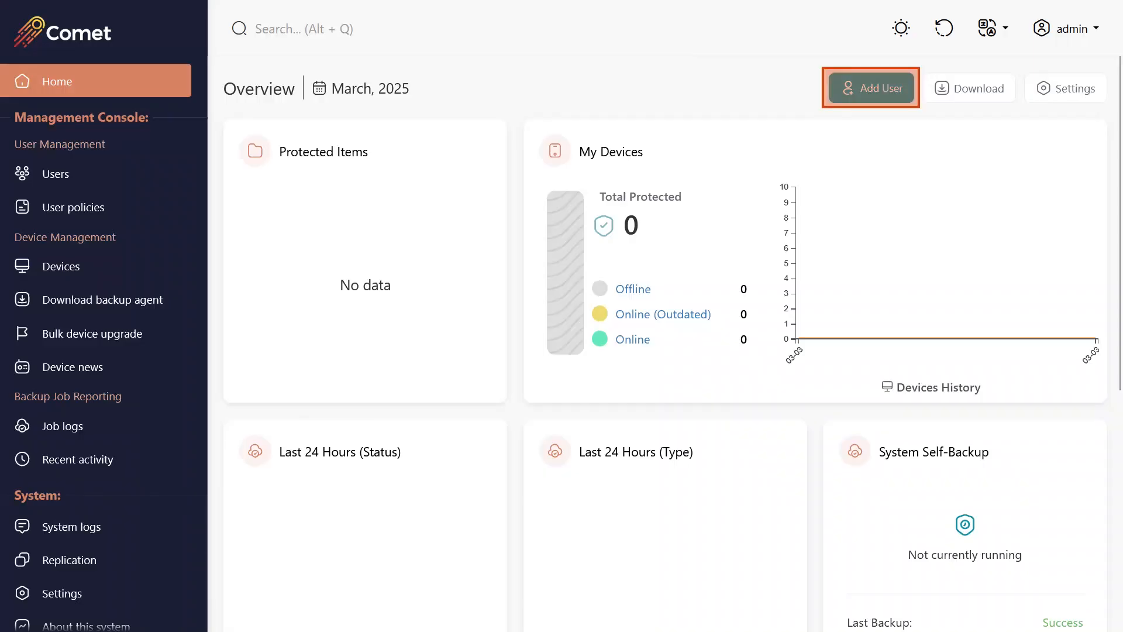
Add a single user with the username test_user and a randomly generated password
click(871, 88)
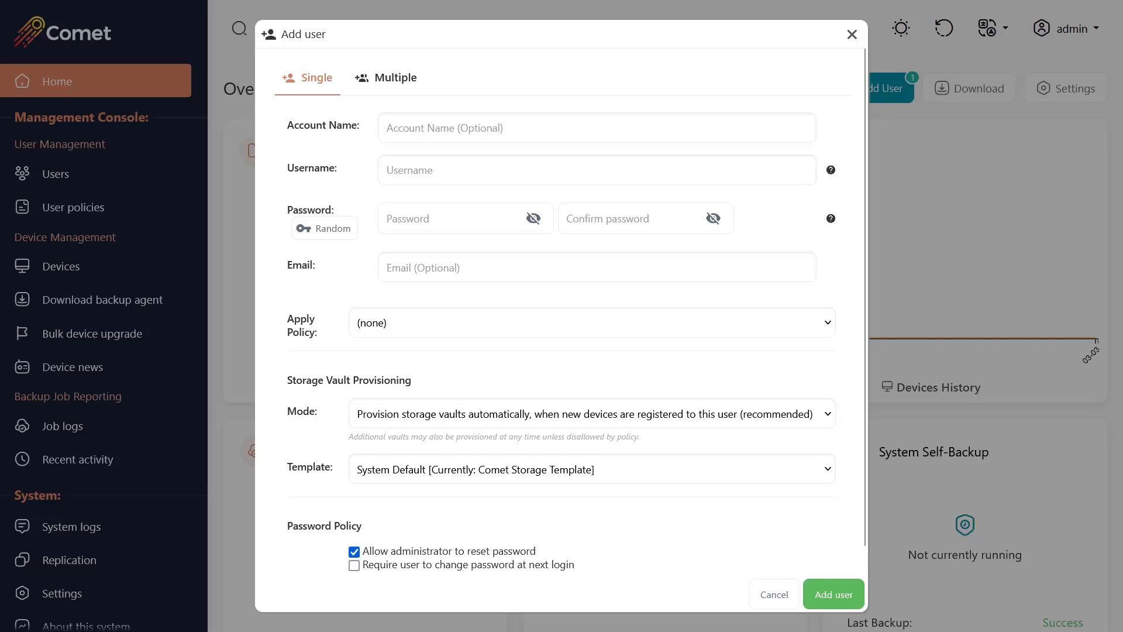
click(386, 76)
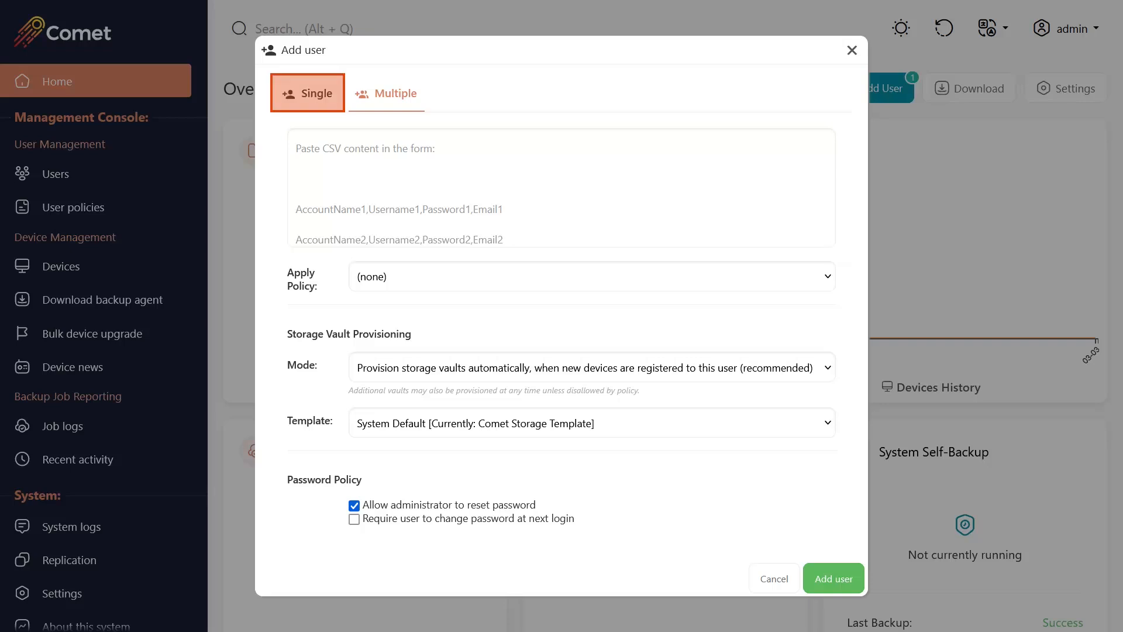
click(308, 93)
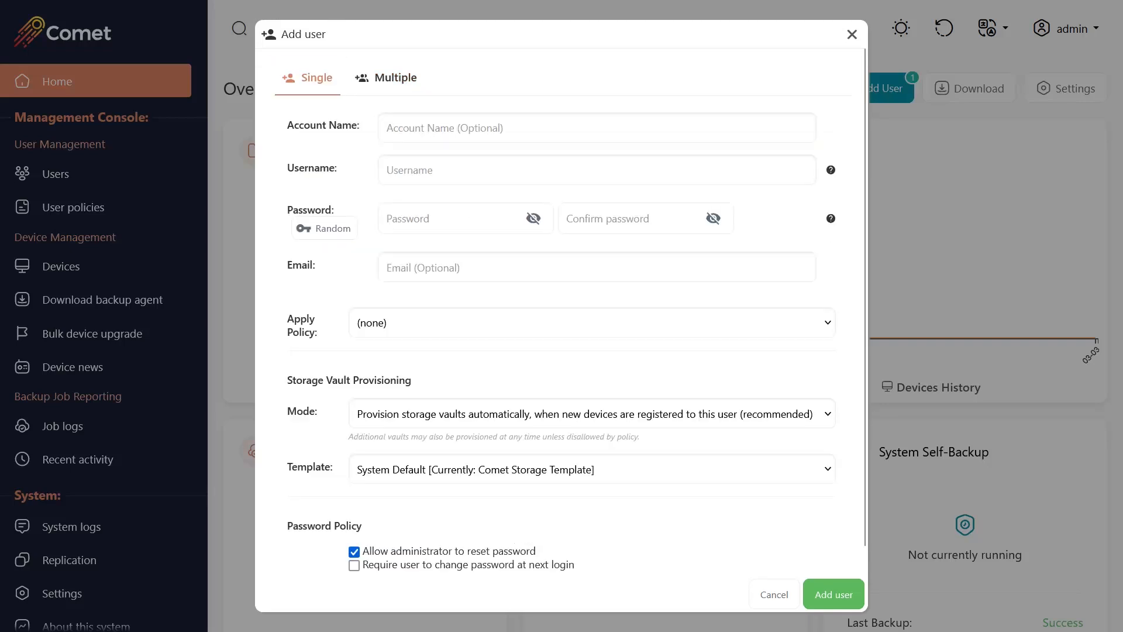
click(596, 170)
text(test_u)
text(ser)
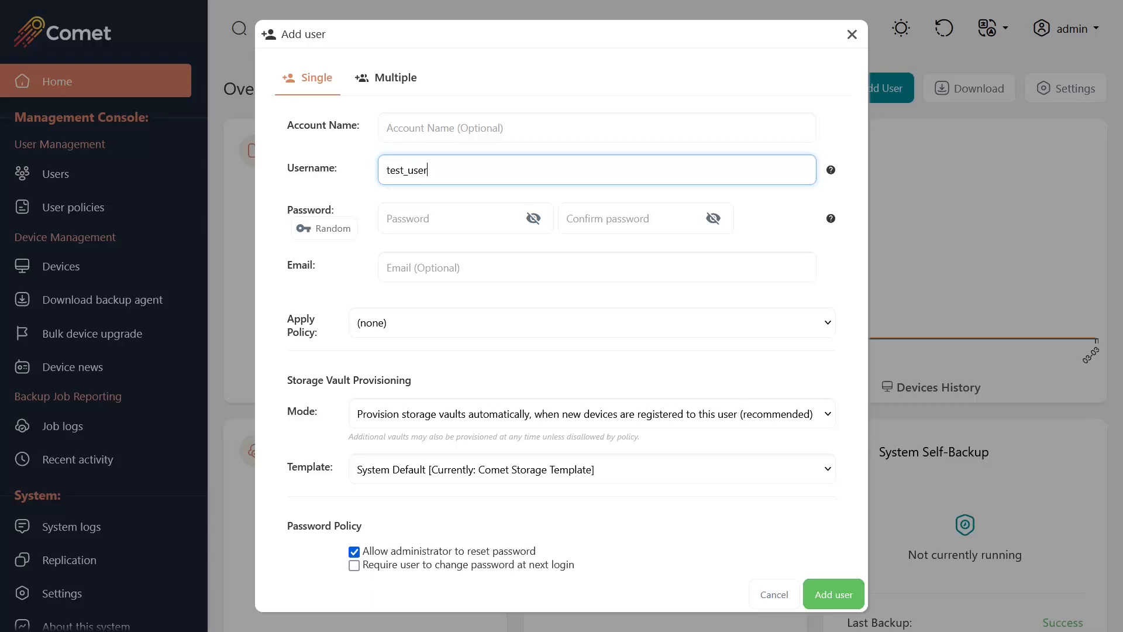
click(325, 228)
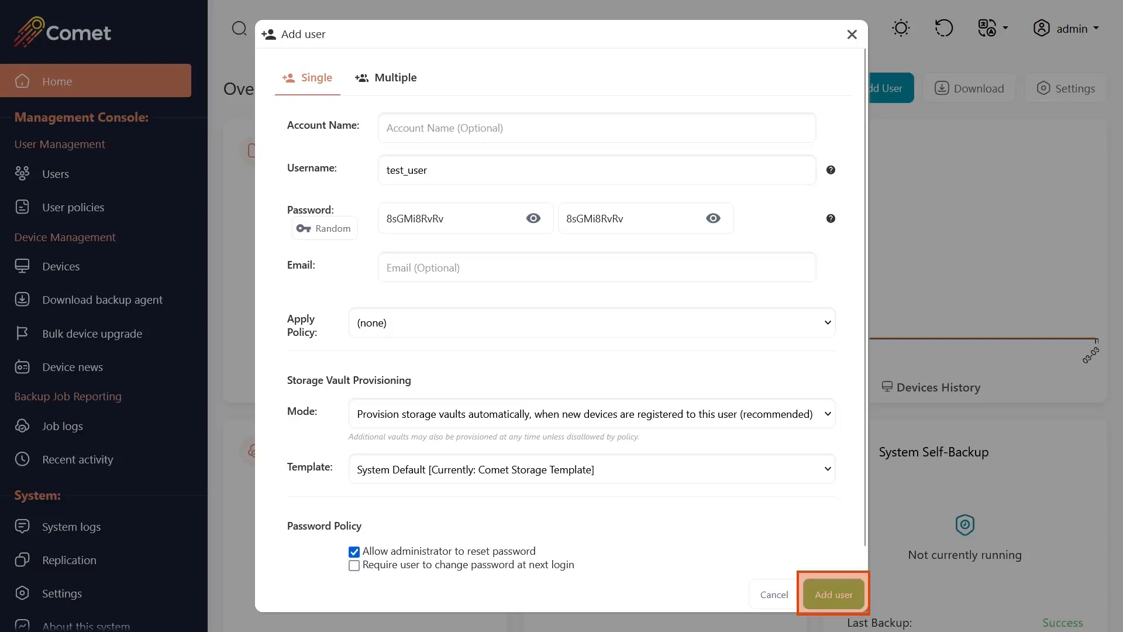
click(833, 594)
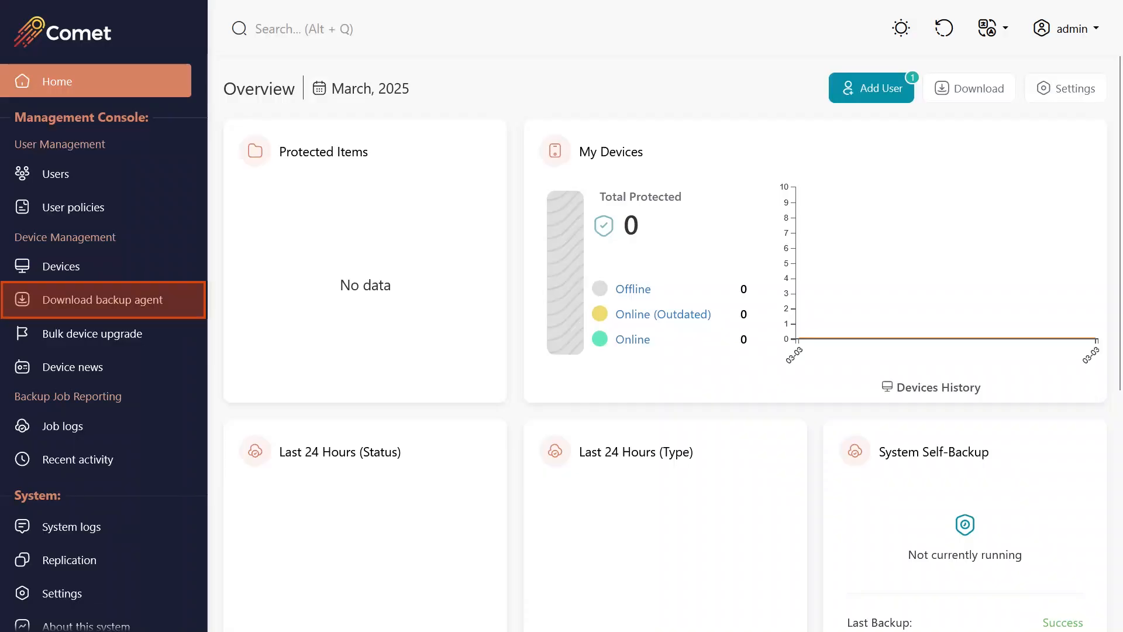
Download the Any CPU backup agent for Windows and show the available actions for the downloaded archive on the desktop
click(102, 300)
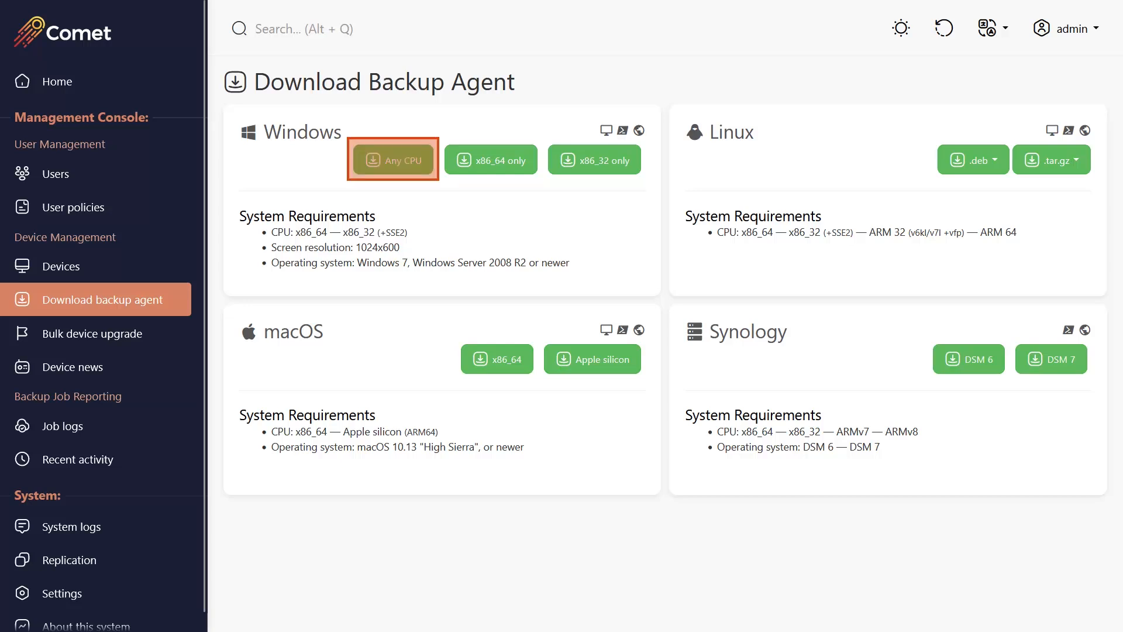
click(393, 160)
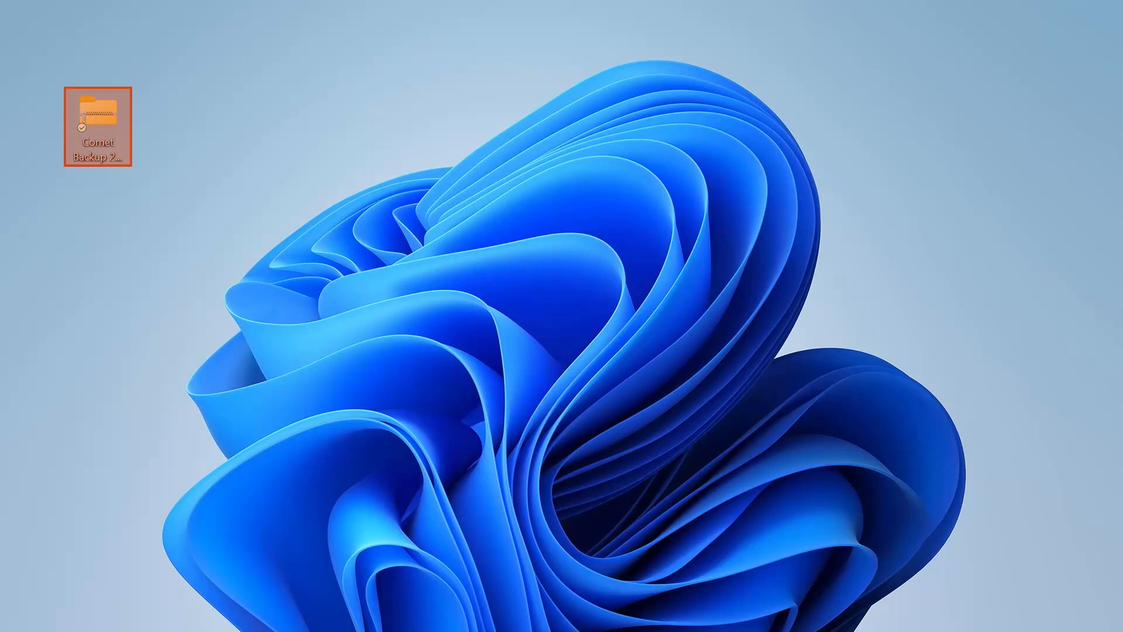
right_click(94, 117)
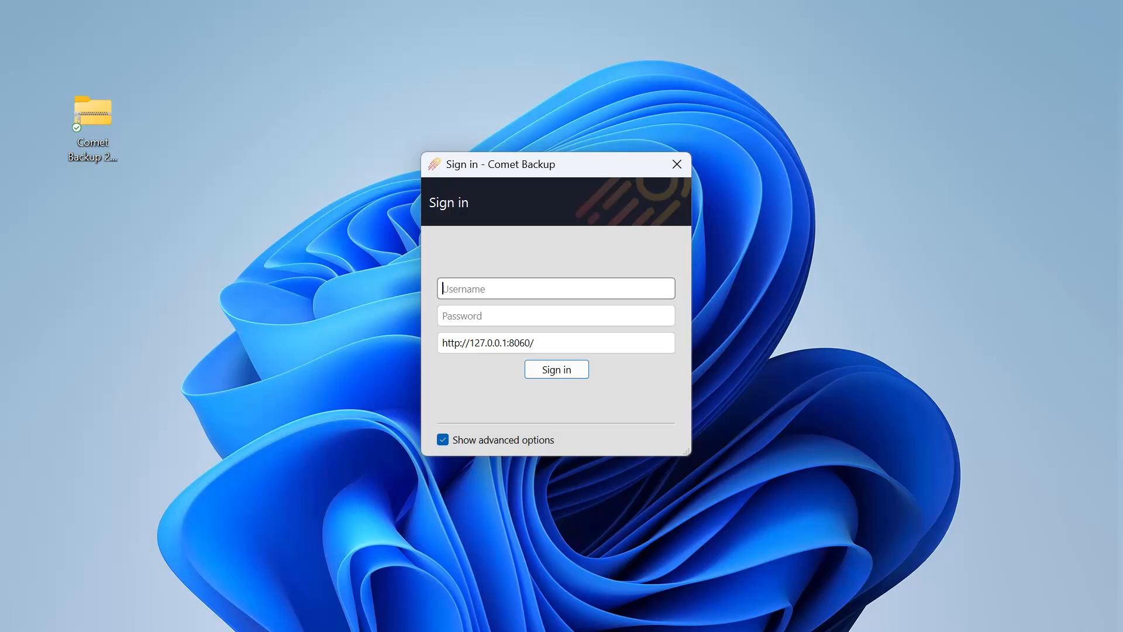
Fill in the Comet Backup agent's sign-in form with the username test_user and the account password
text(test_user)
key(Tab)
text(**********)
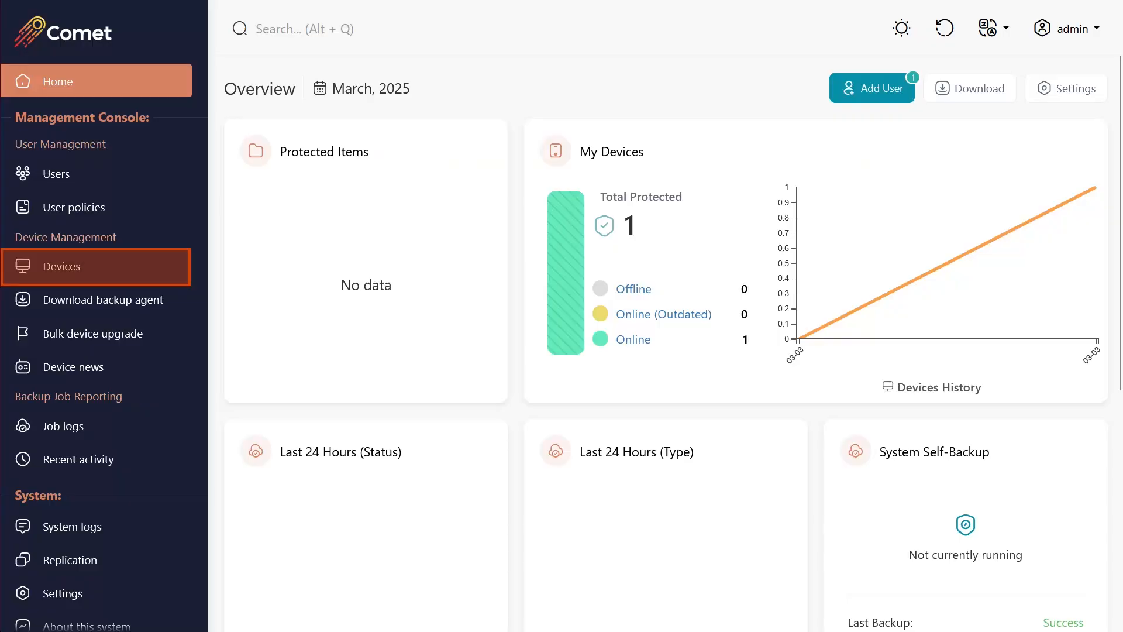
In the Comet web console, add a custom storage vault named "S3 Storage Vault" to the test_user account
click(61, 266)
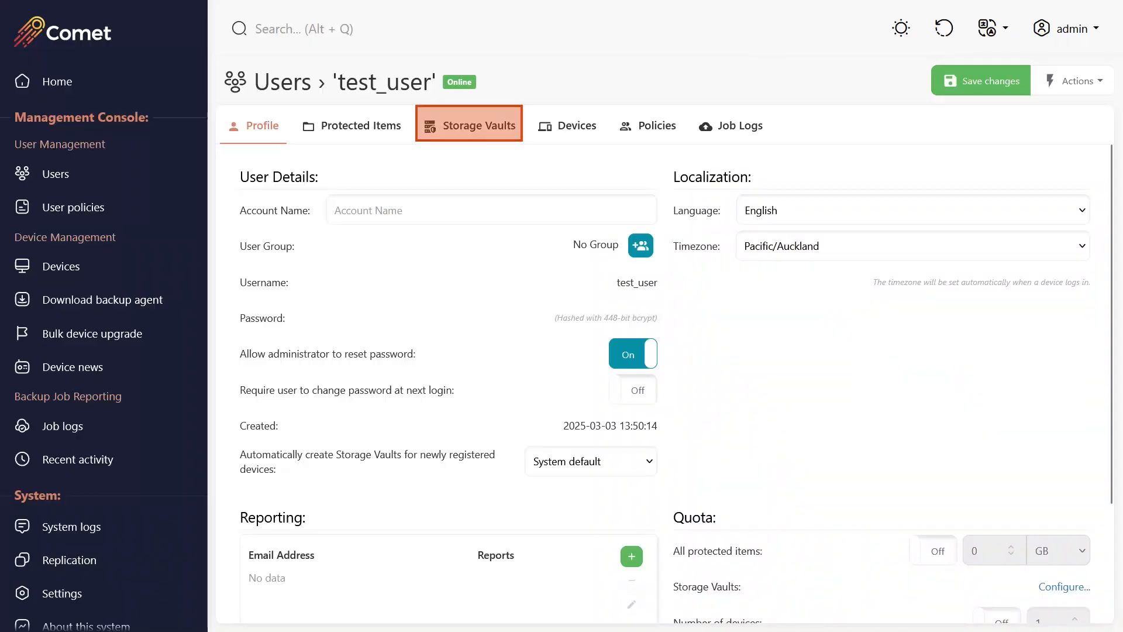
click(469, 125)
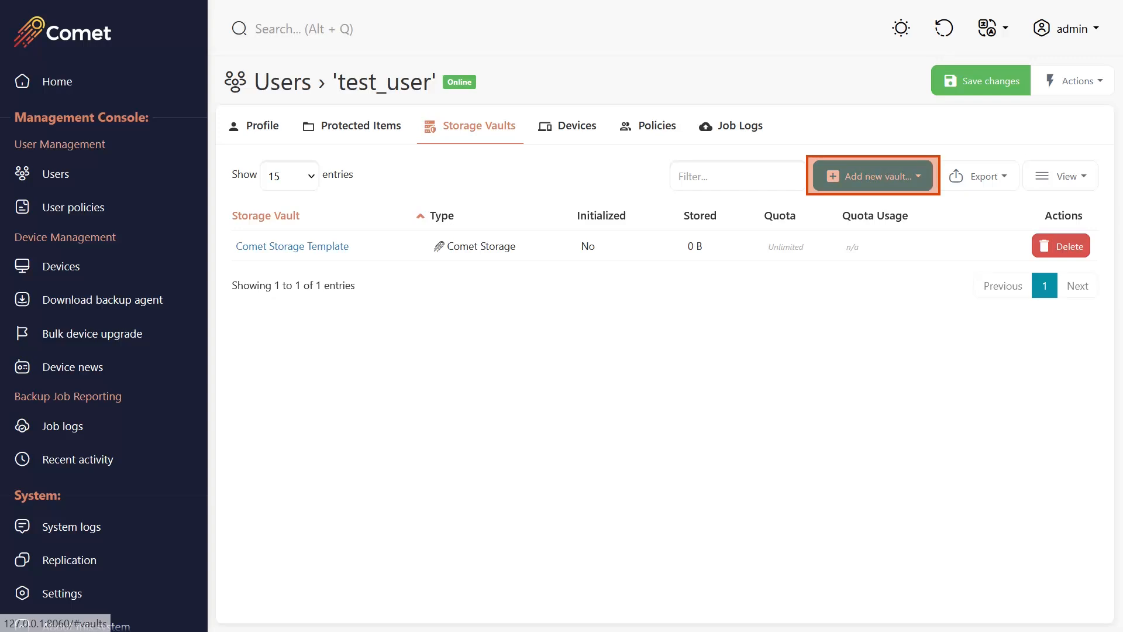
click(873, 176)
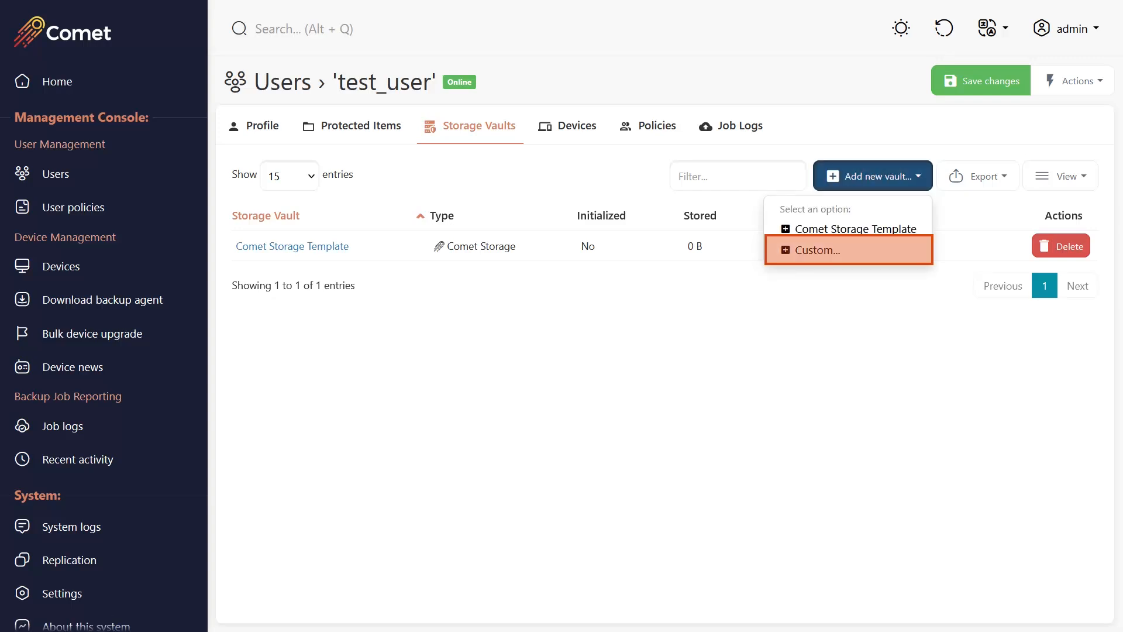
click(848, 249)
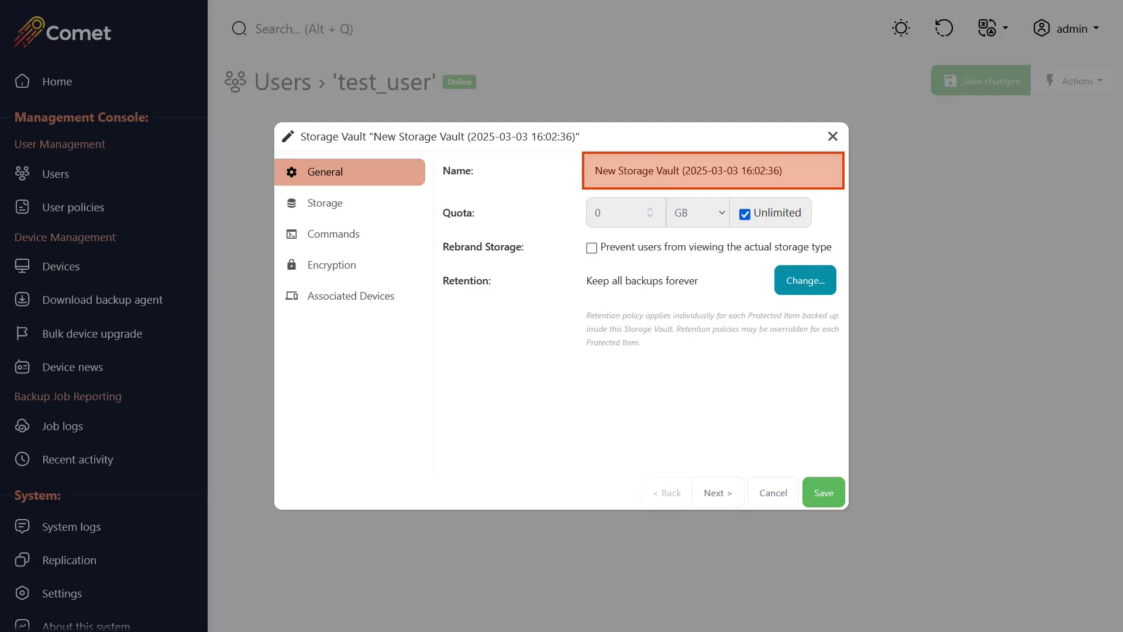
key(ctrl+a)
text(S3 Storage Vault)
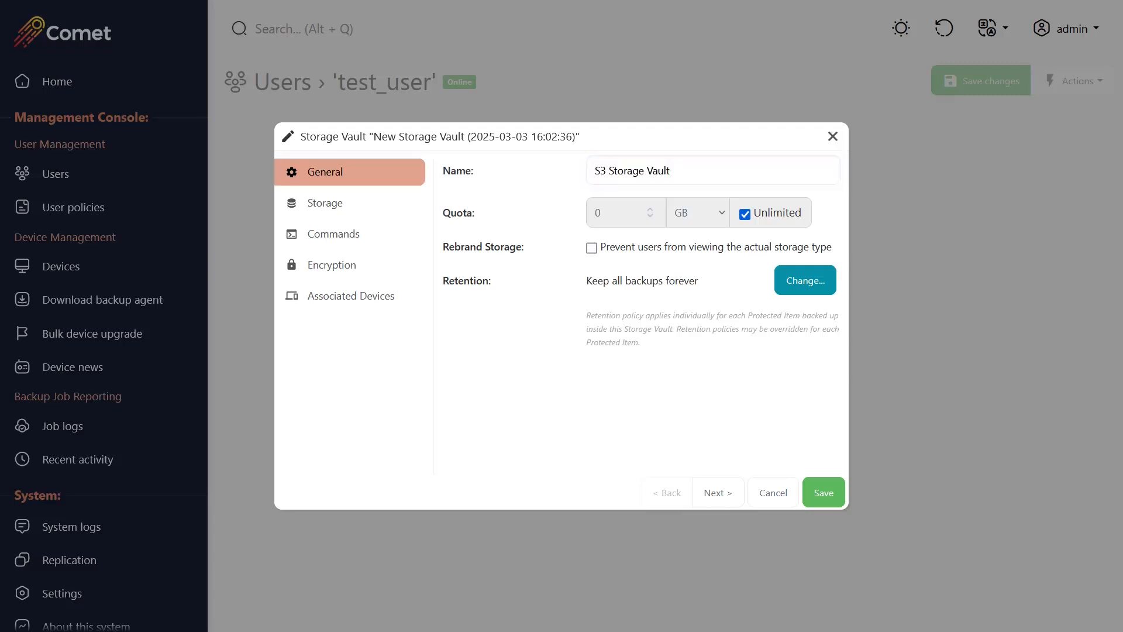
click(717, 492)
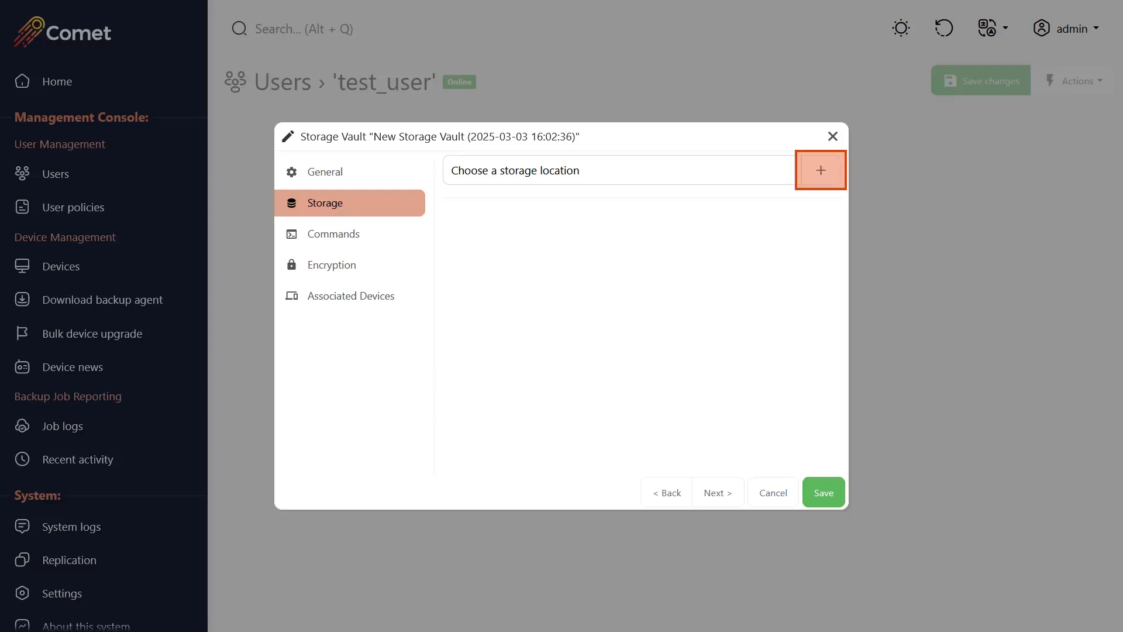
Choose S3-compatible as the new vault's storage location and confirm the choice
click(820, 171)
scroll(562, 321, down, 3)
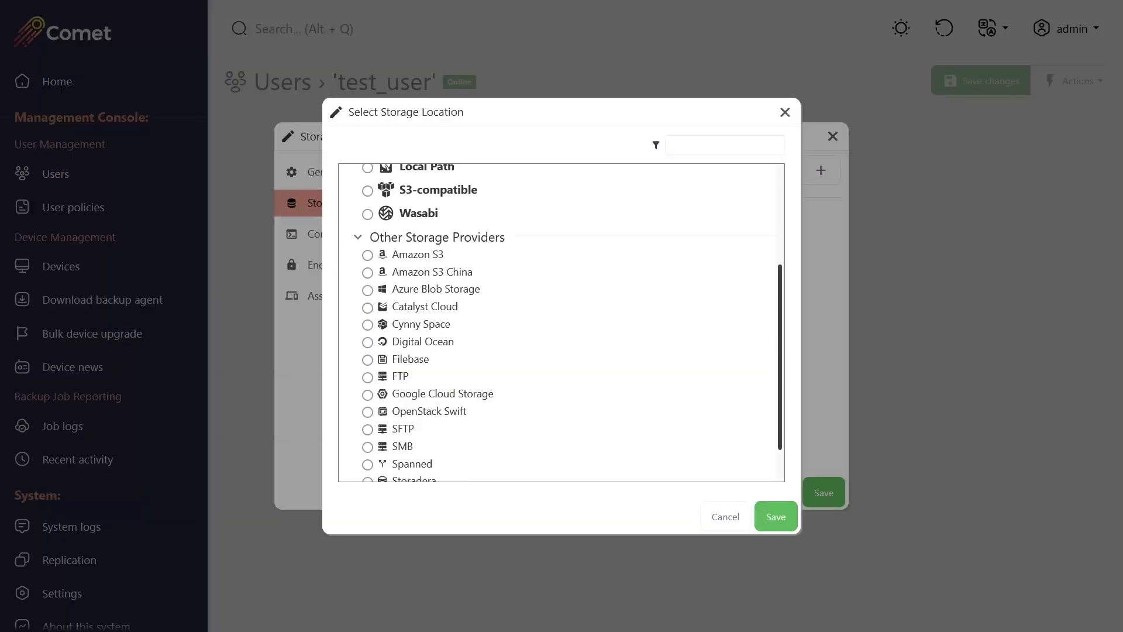
scroll(561, 322, down, 2)
scroll(562, 322, up, 6)
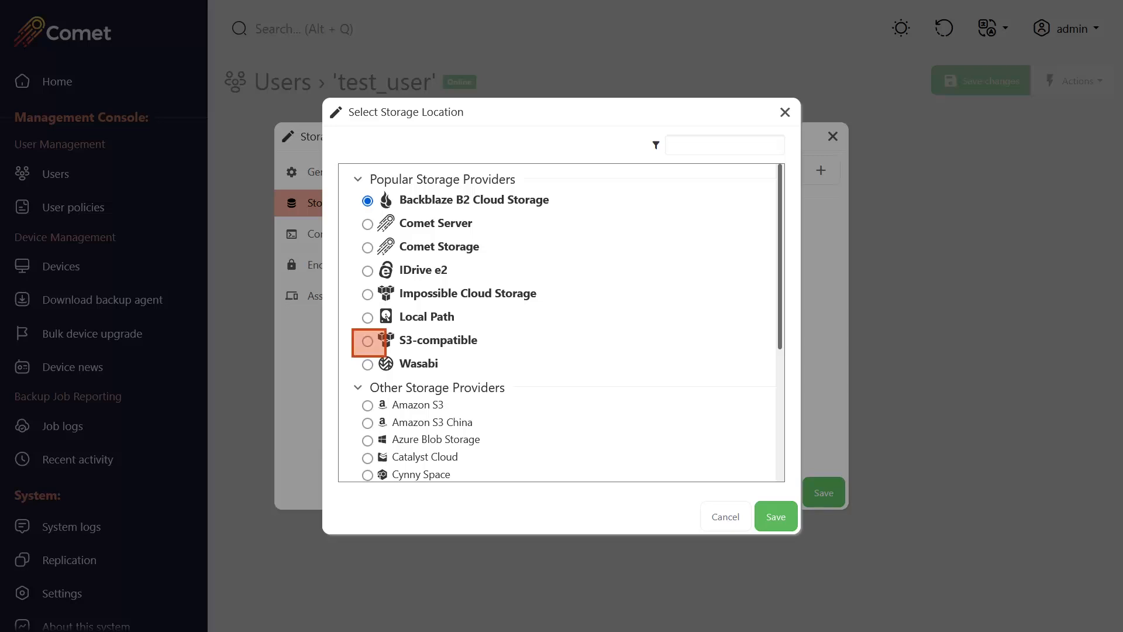
click(367, 340)
click(776, 548)
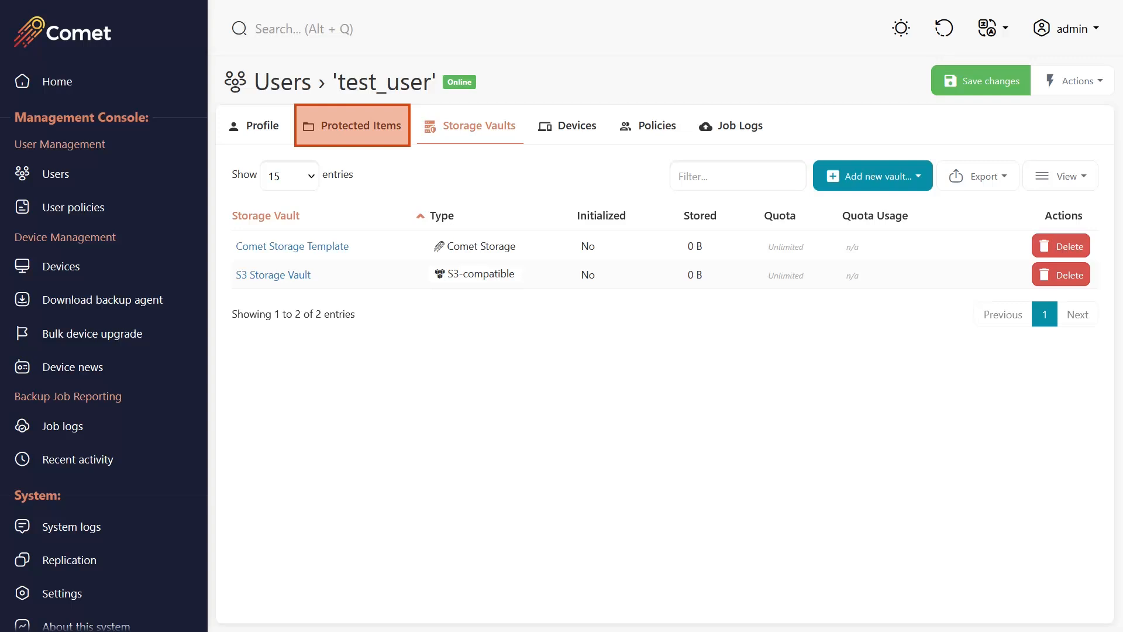
Create a Files and Folders protected item for test_user named "File and Folder Backup"
click(352, 125)
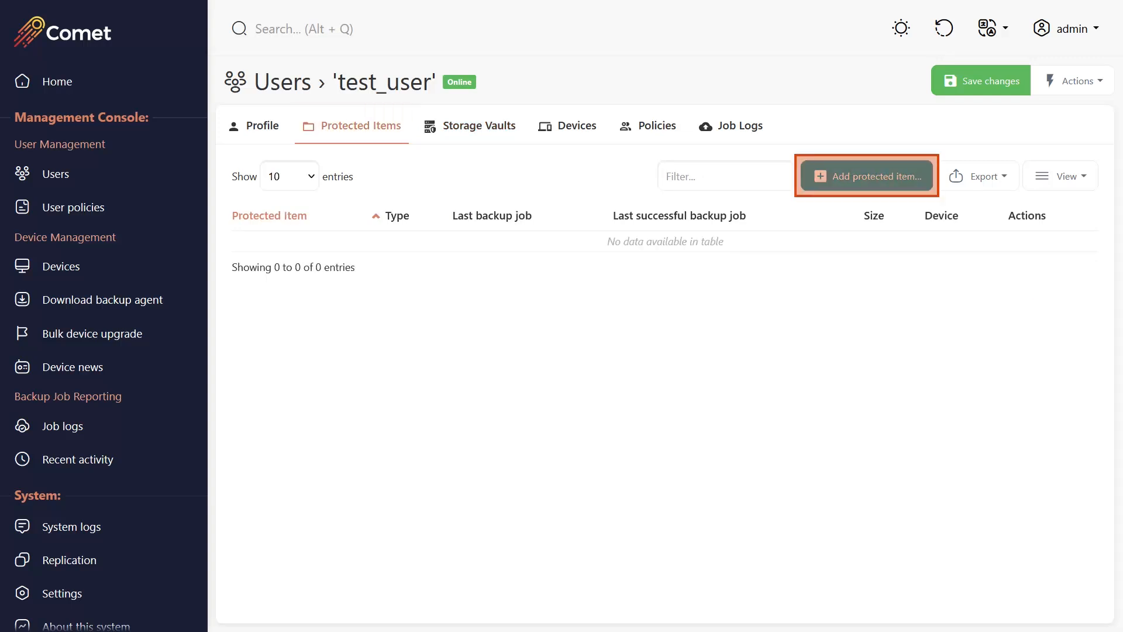
click(867, 176)
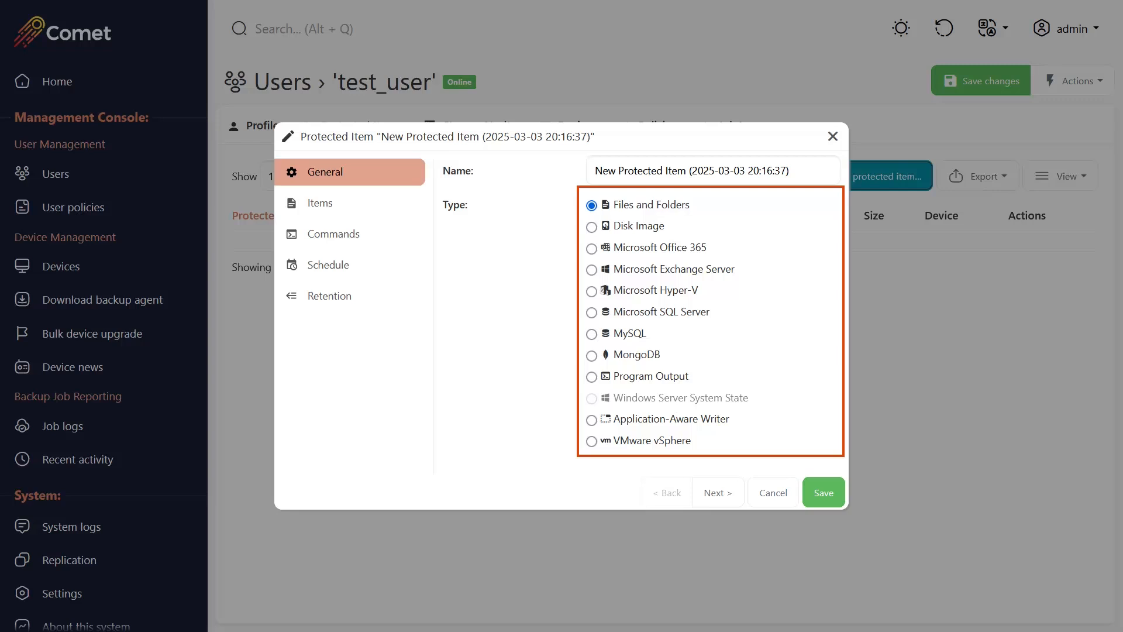
triple_click(692, 171)
text(File and Folde)
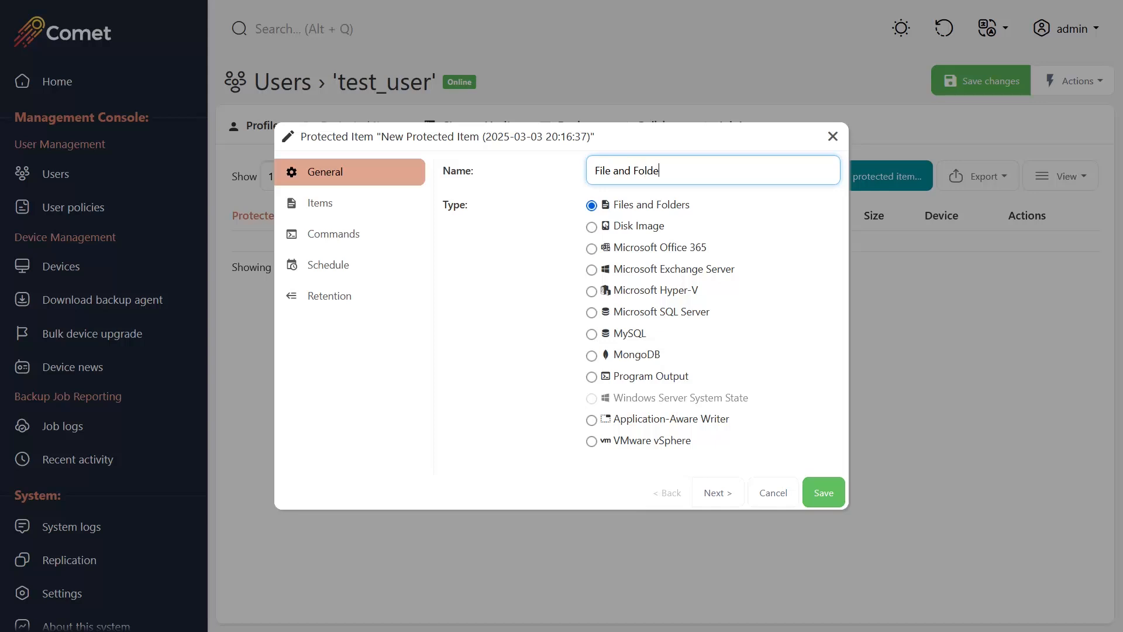
text(r Backup)
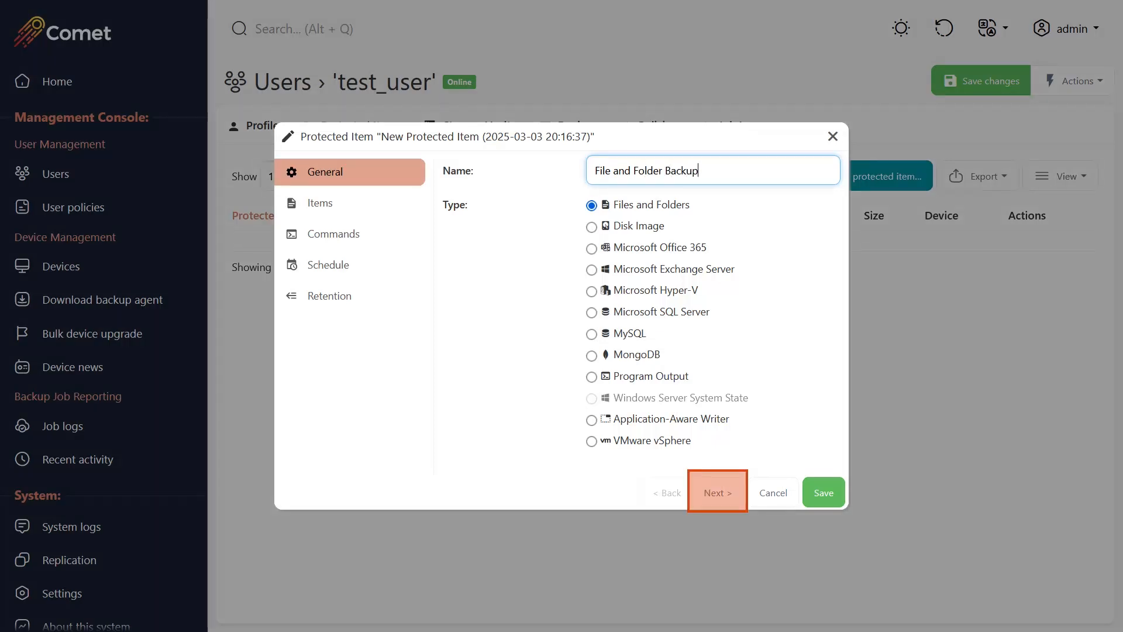
Include the entire C:\ drive in the items backed up by the File and Folder Backup protected item
click(717, 493)
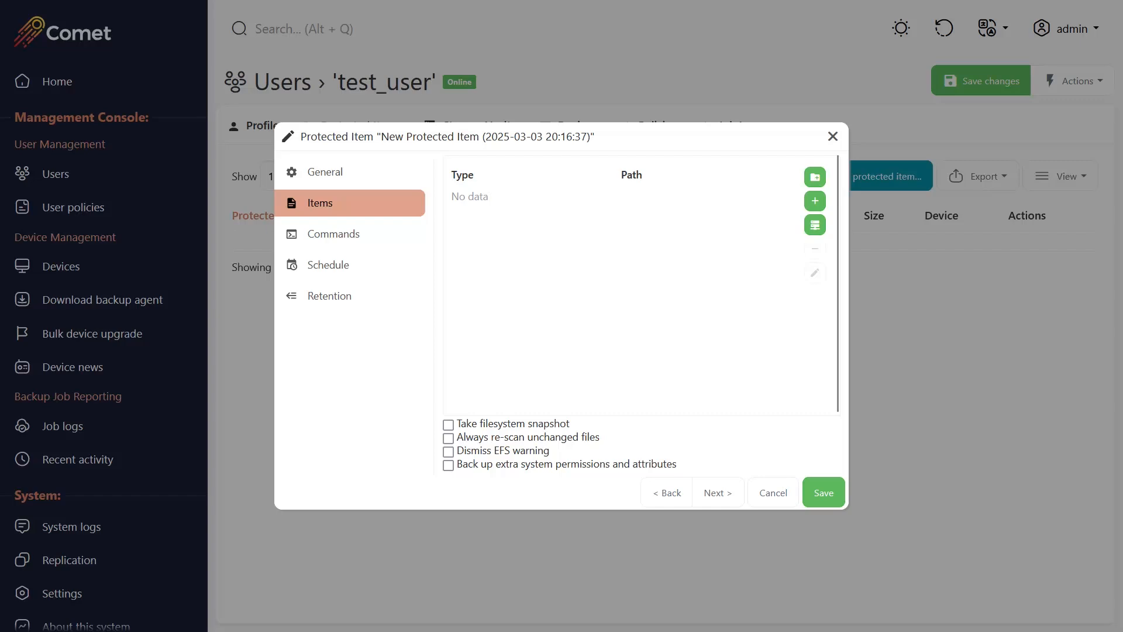
click(815, 177)
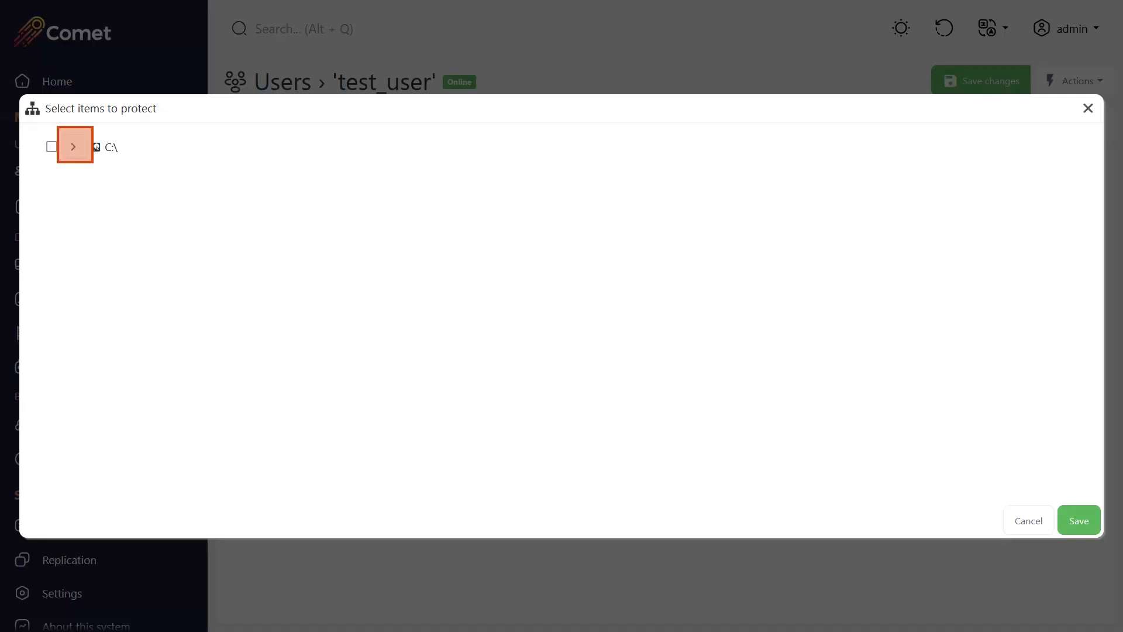
click(74, 146)
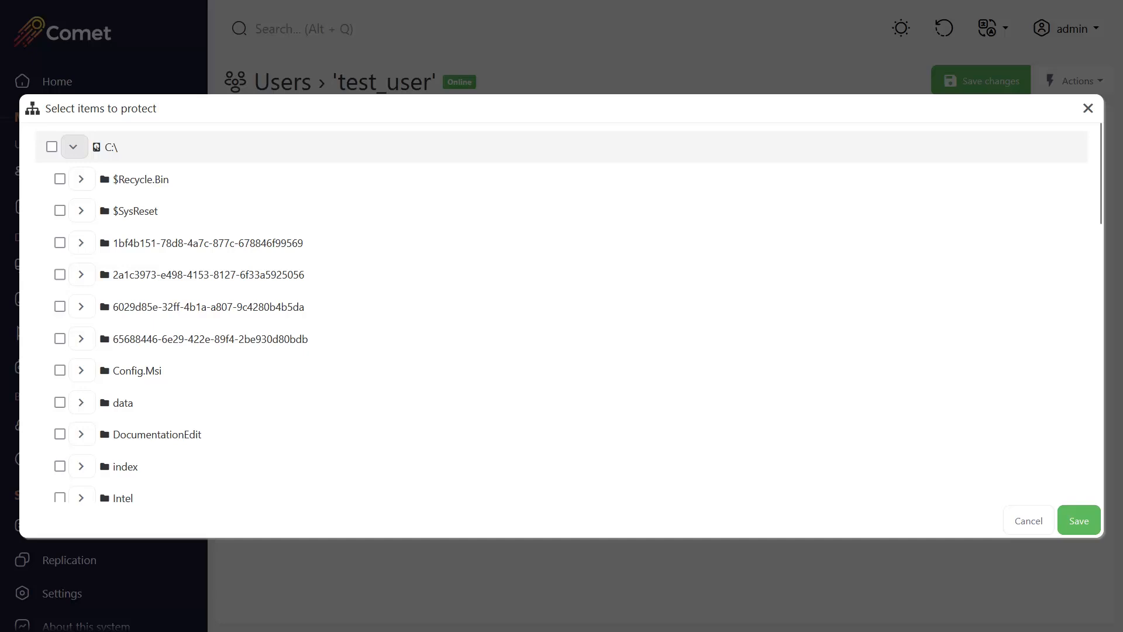
click(73, 146)
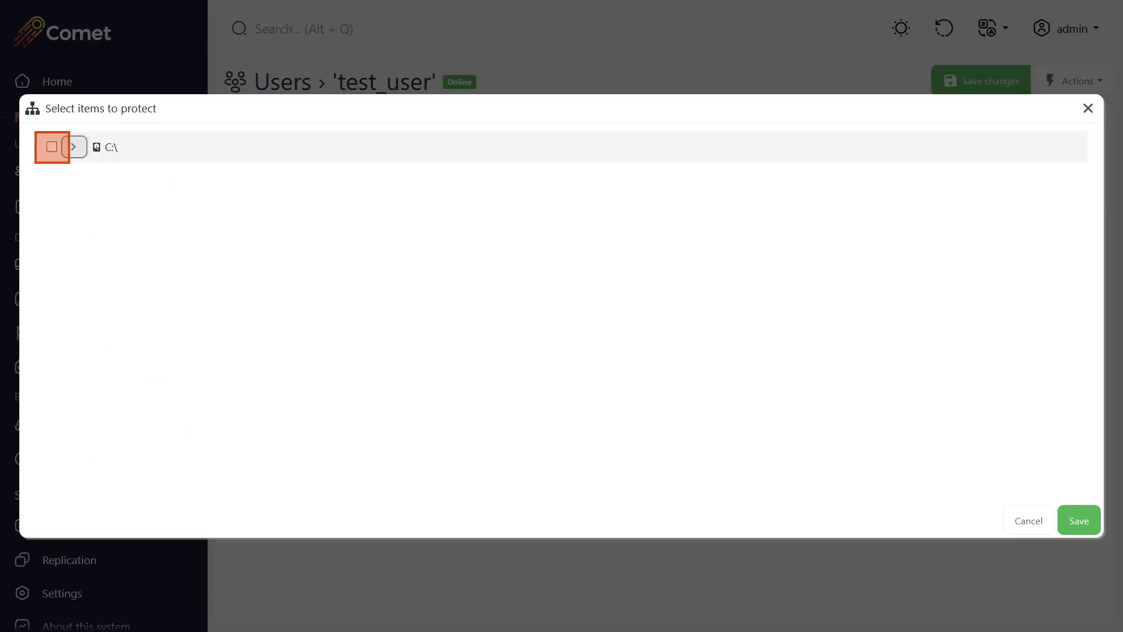
click(51, 146)
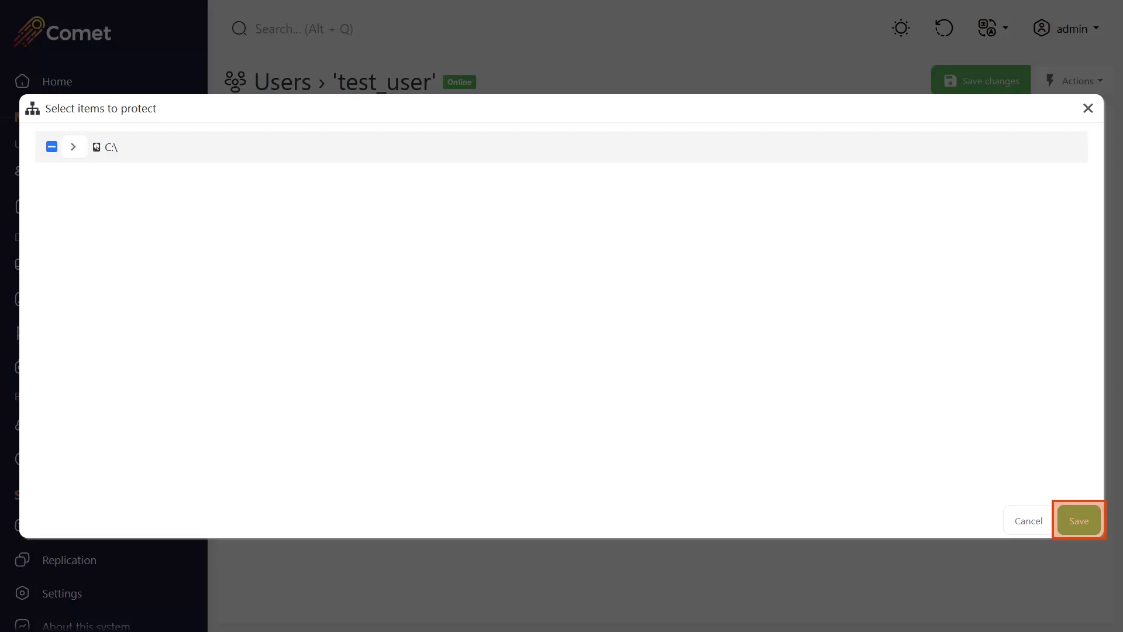
click(1079, 520)
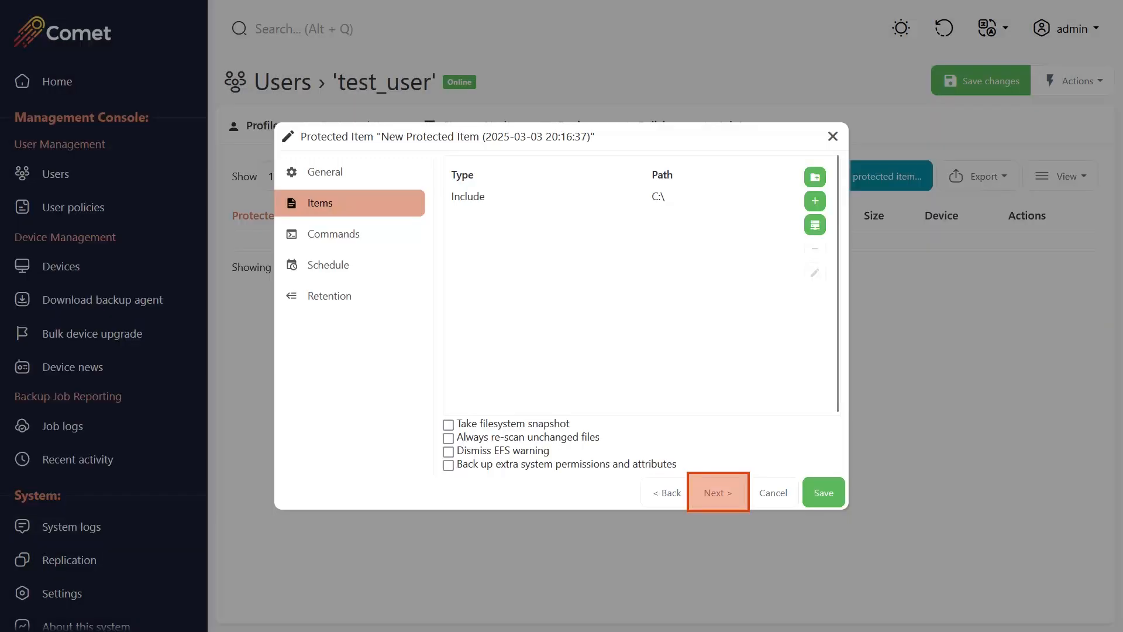
Add a schedule named "Daily Backups" running daily at 23:00 to the Comet Storage Template vault, and save the protected item
click(718, 493)
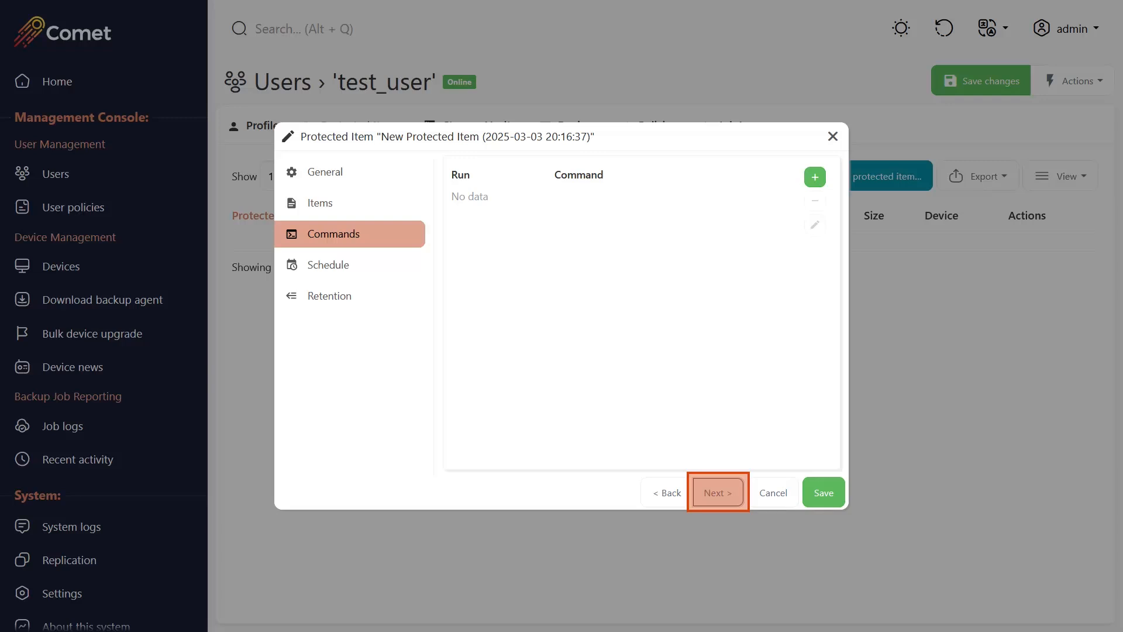
click(718, 493)
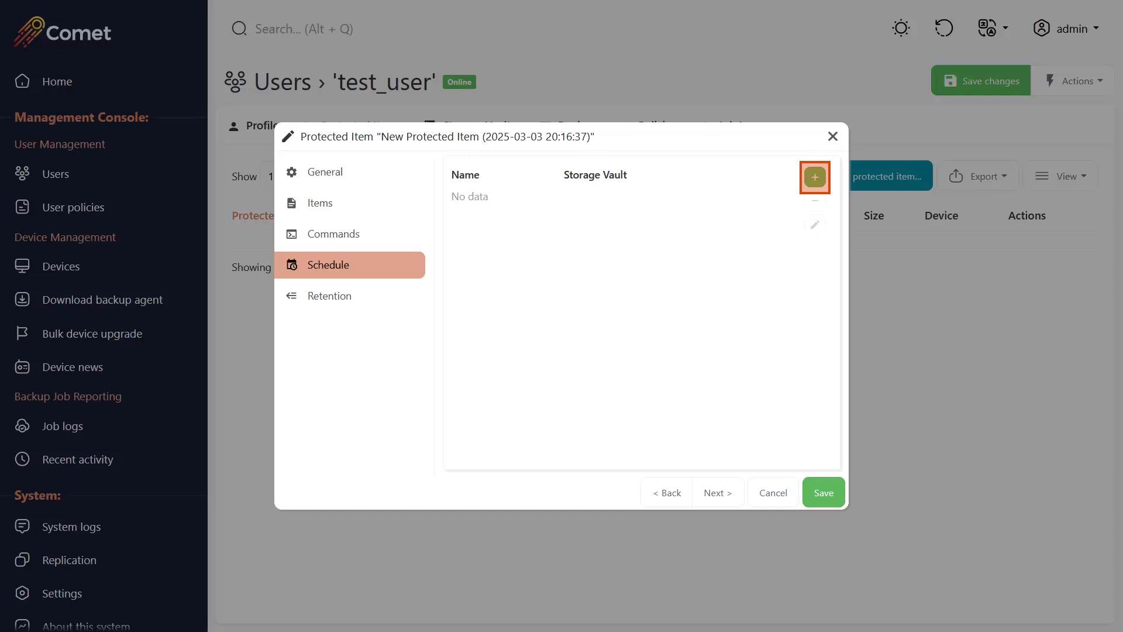
click(814, 177)
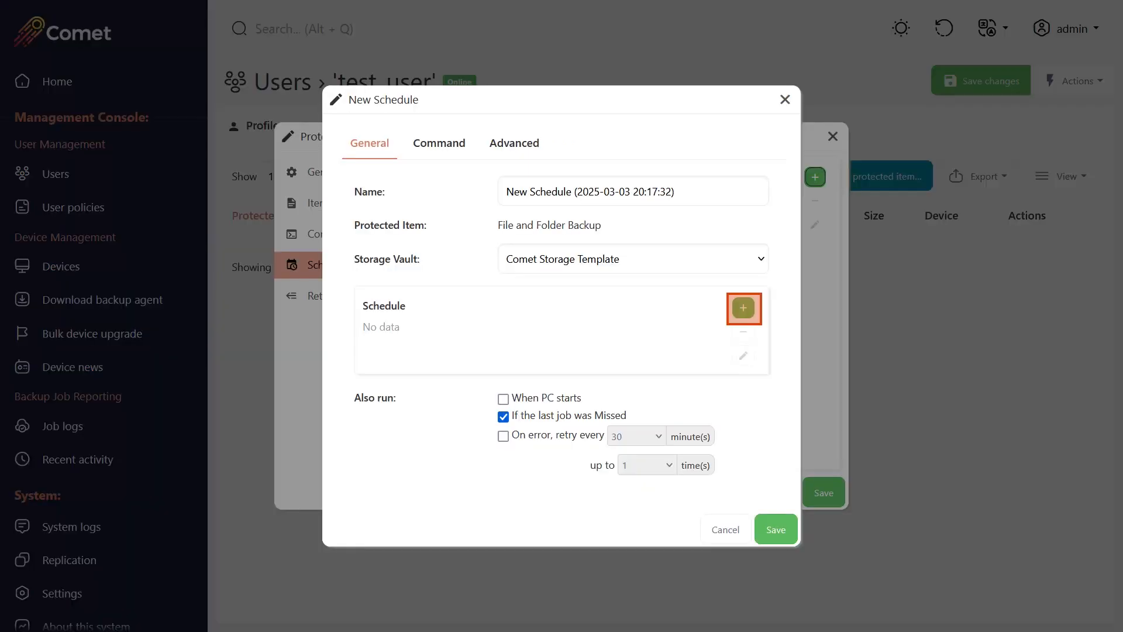
click(742, 308)
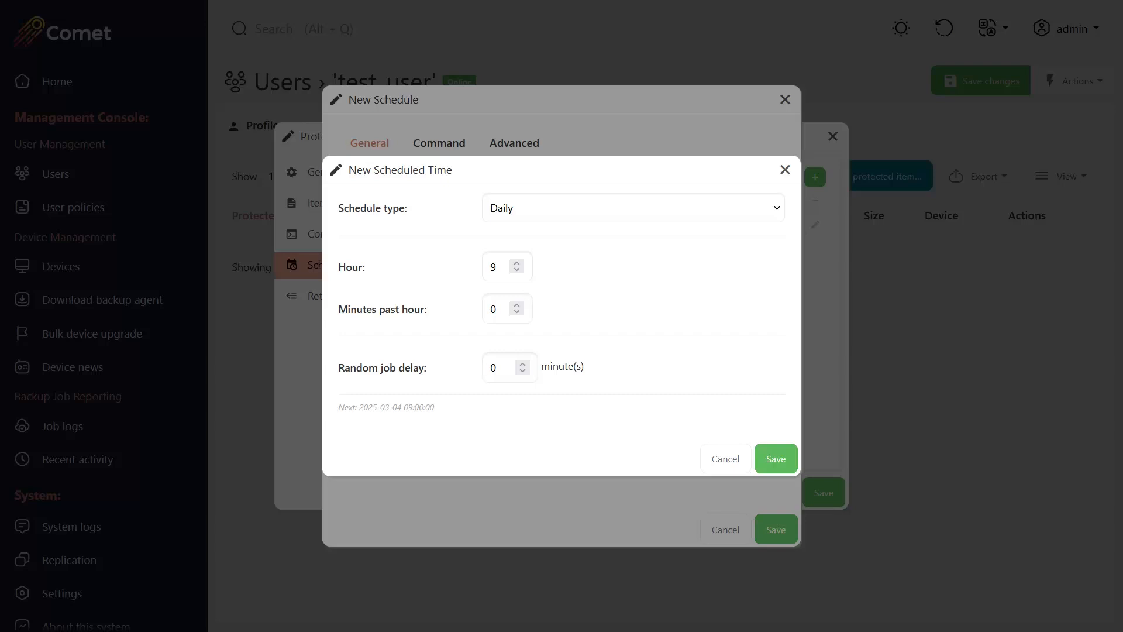
click(633, 207)
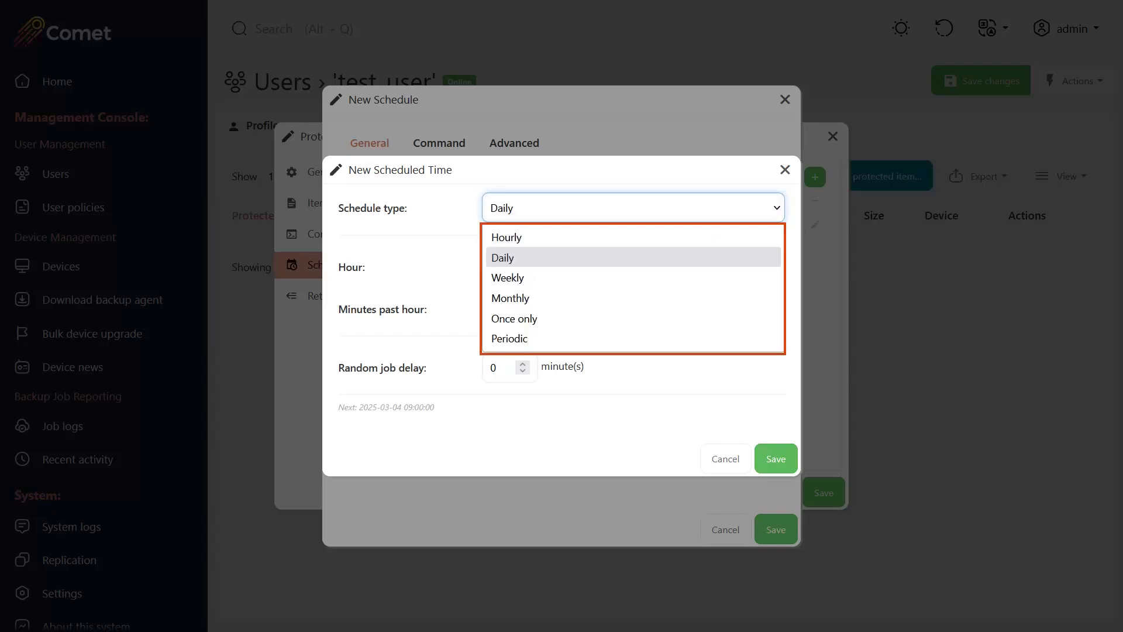
key(Escape)
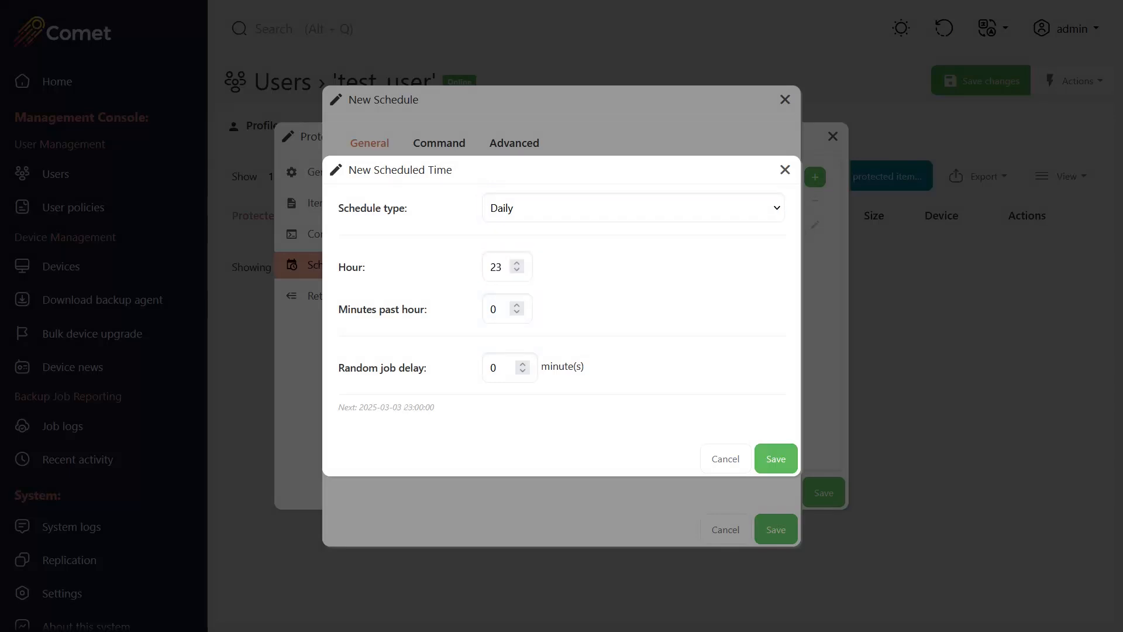
click(776, 459)
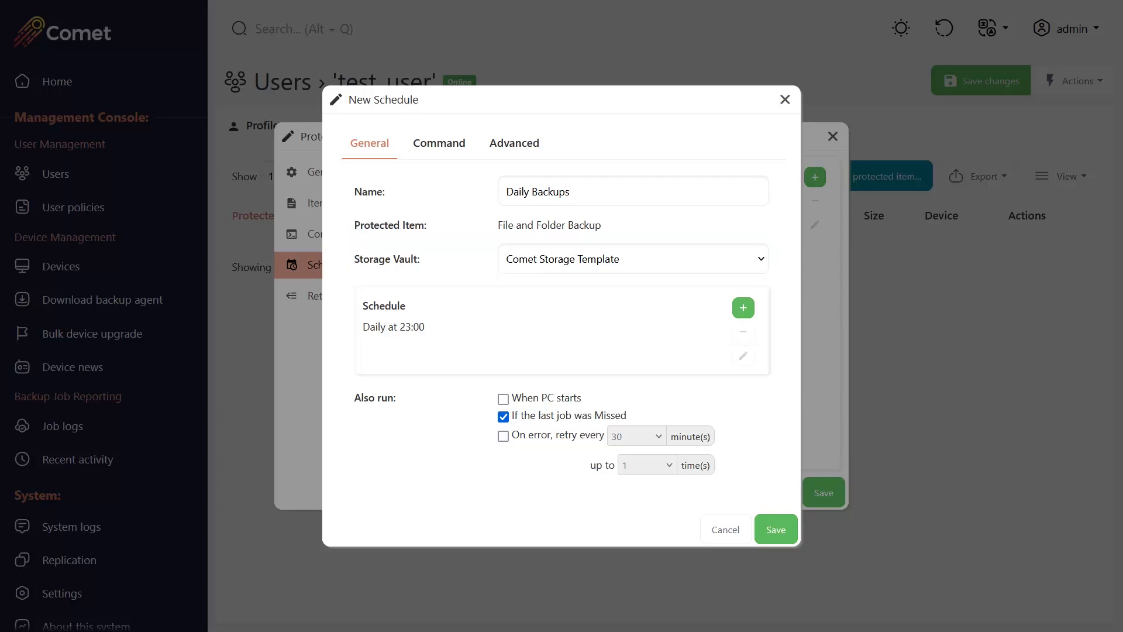
click(775, 529)
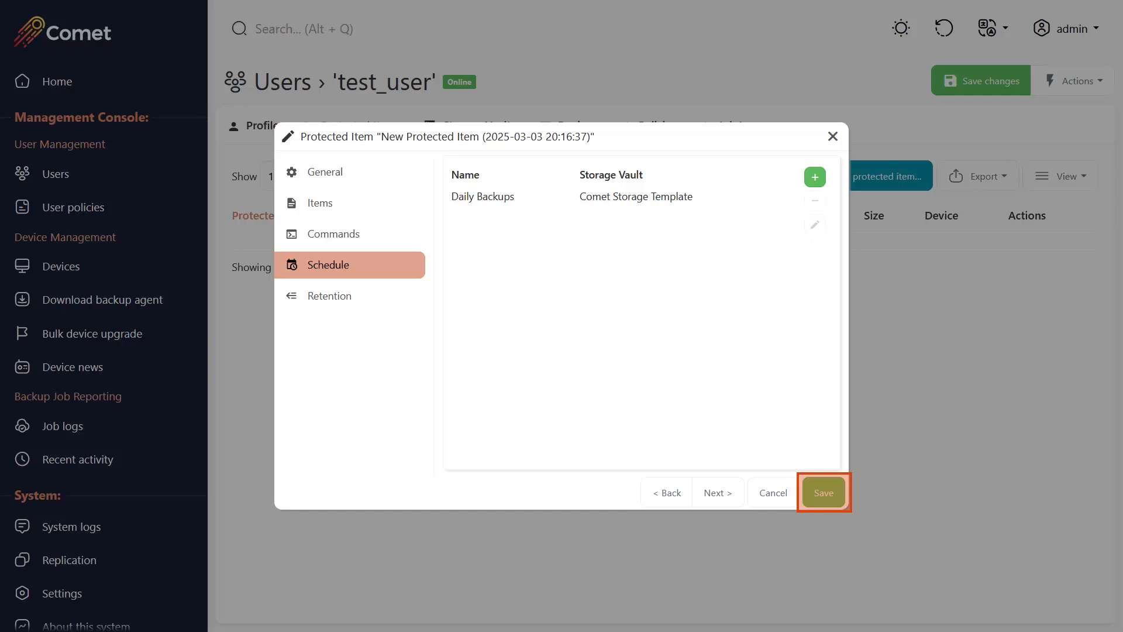
click(824, 492)
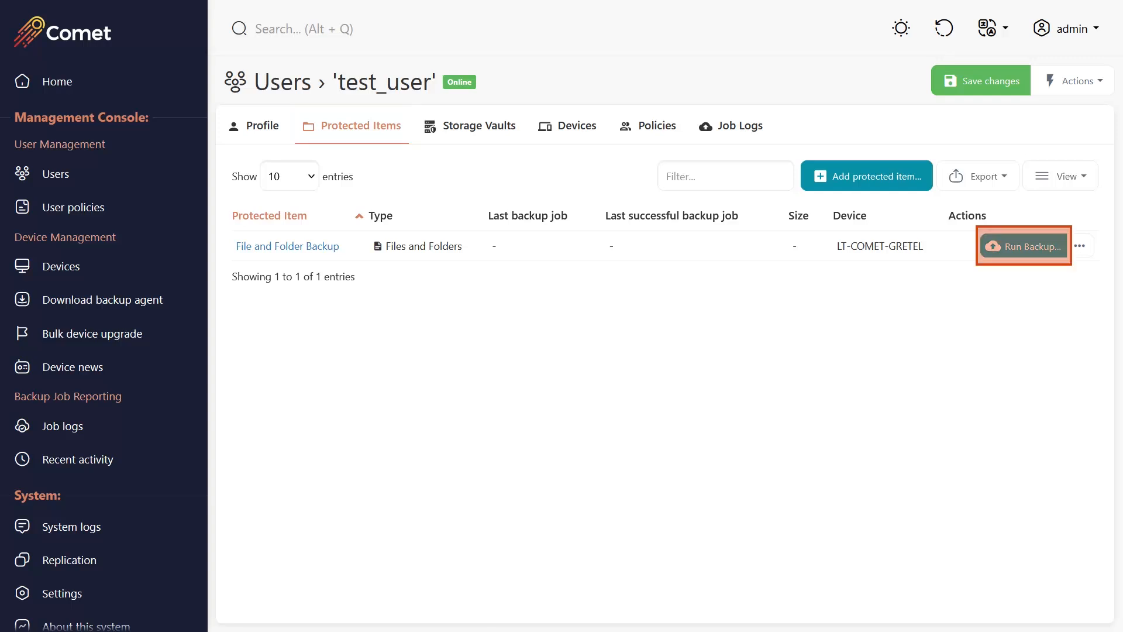
Run a backup of File and Folder Backup to the Comet Storage Template vault with the default options
click(1023, 245)
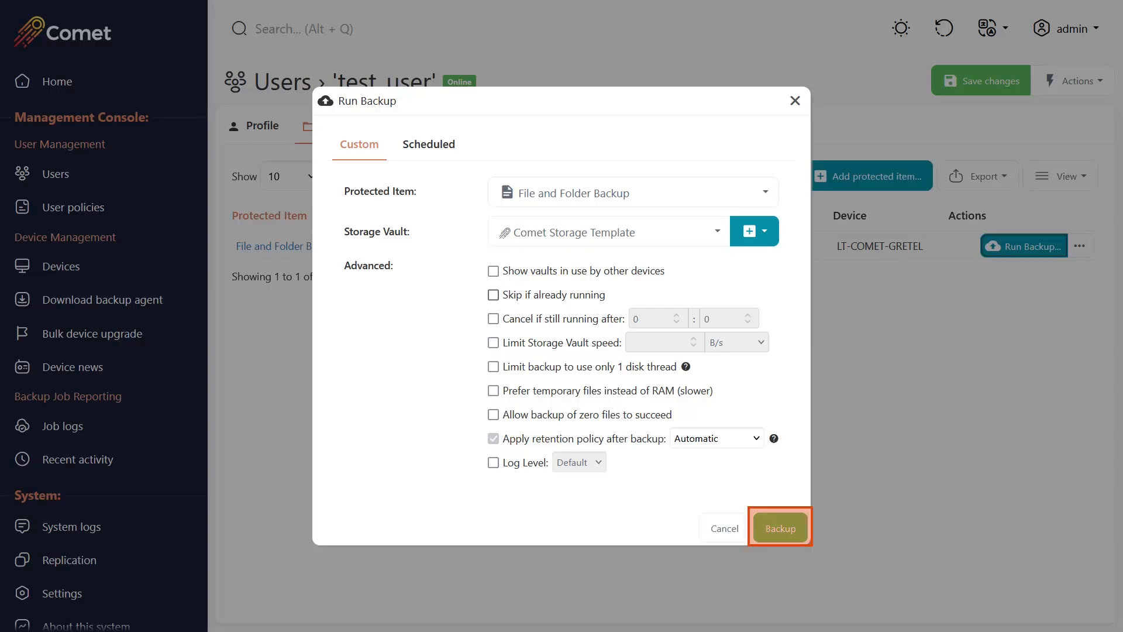
click(780, 528)
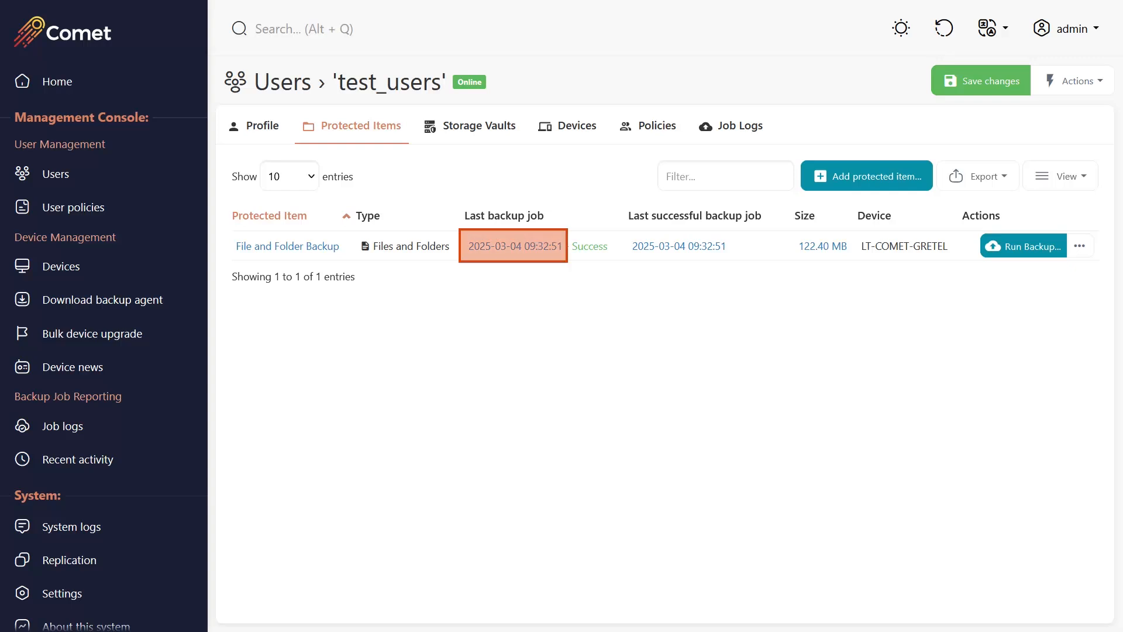
Open the report of File and Folder Backup's last backup job and check which export formats are offered
click(515, 247)
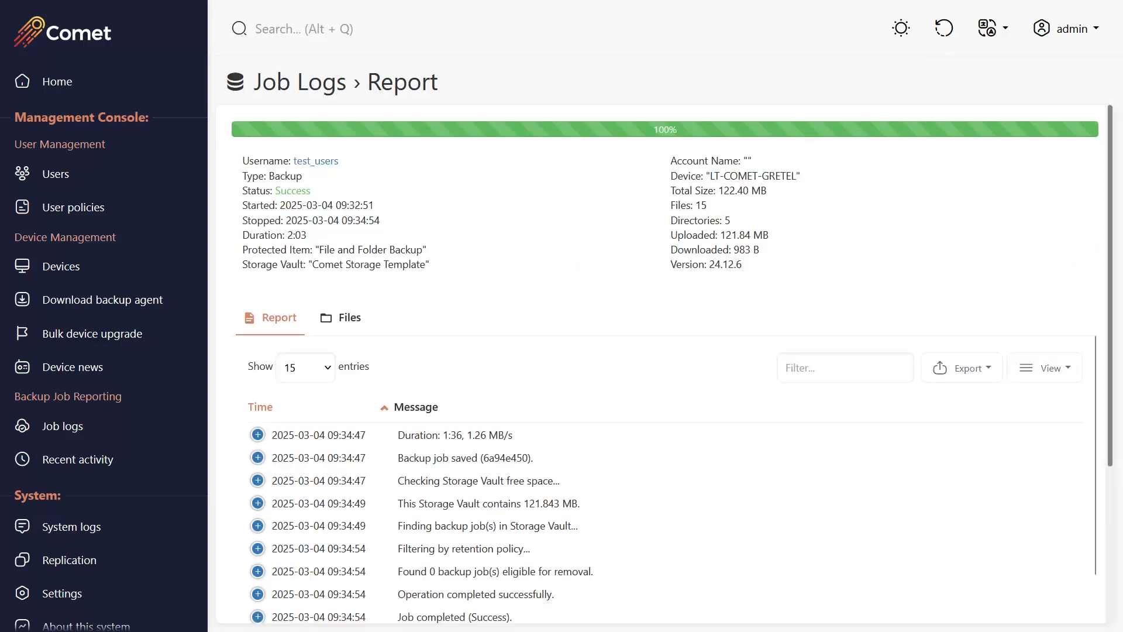
click(962, 367)
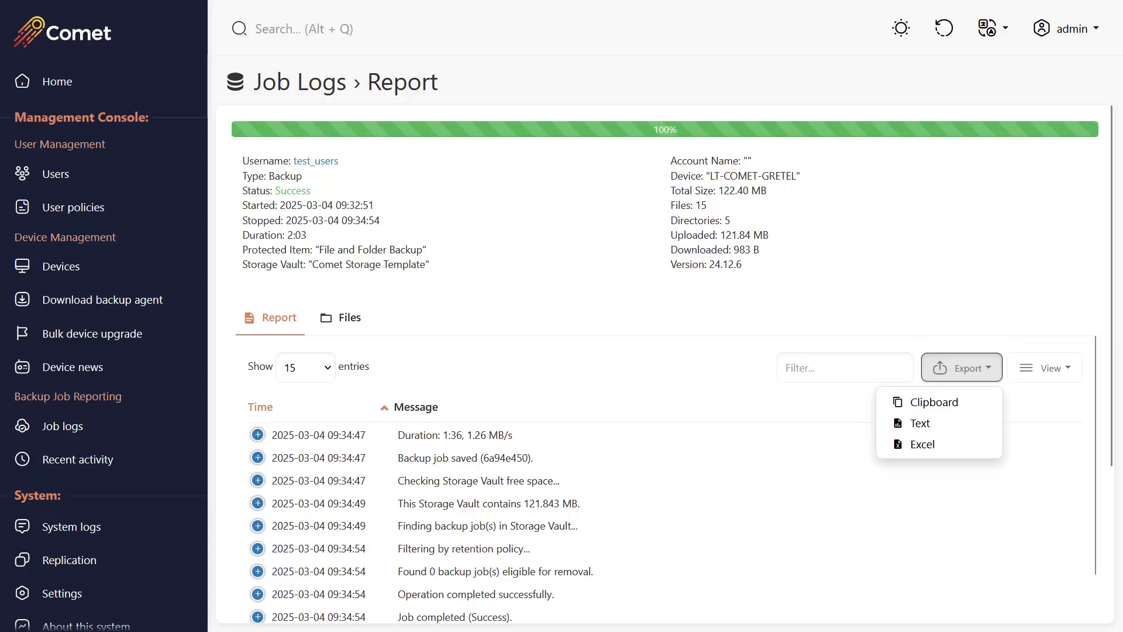
key(Escape)
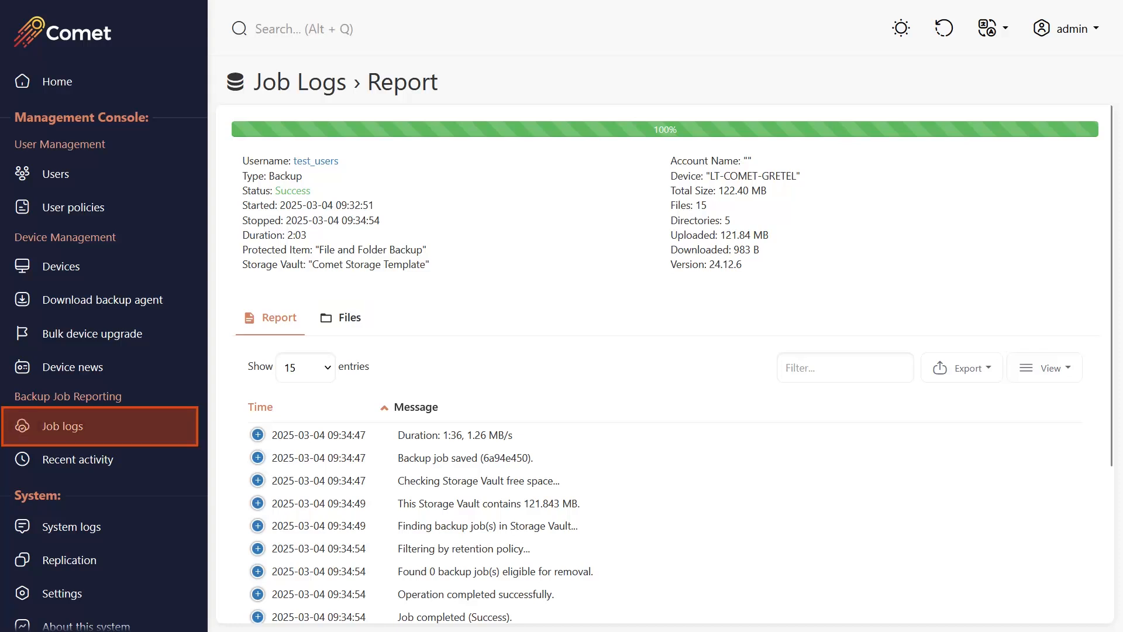
Search all job logs with a custom query where the username equals test_users
click(63, 426)
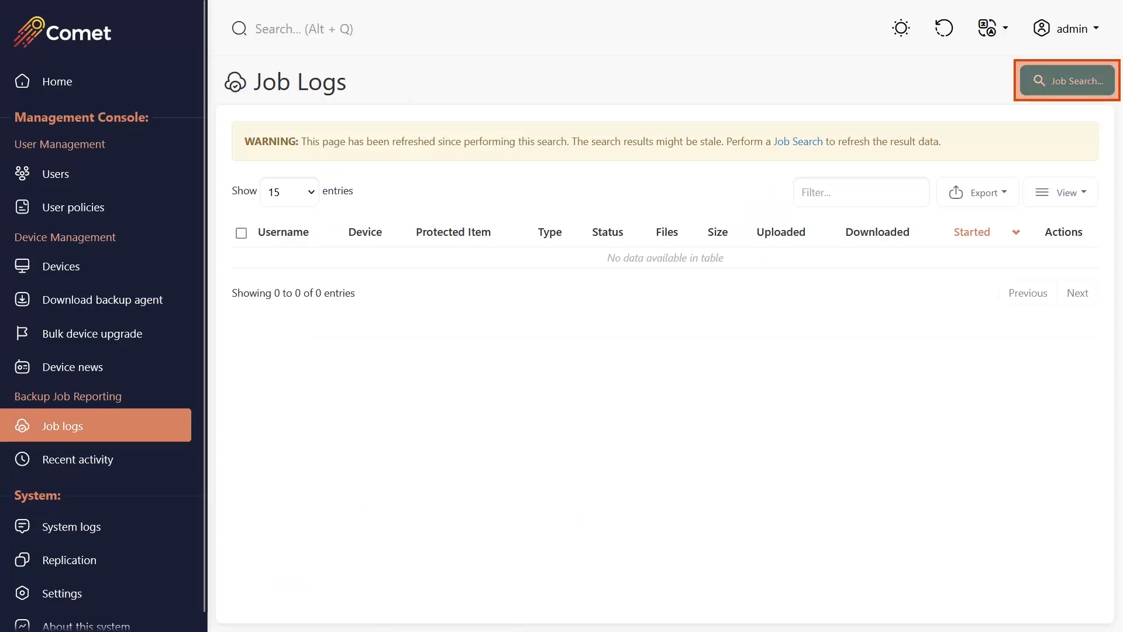
click(1067, 81)
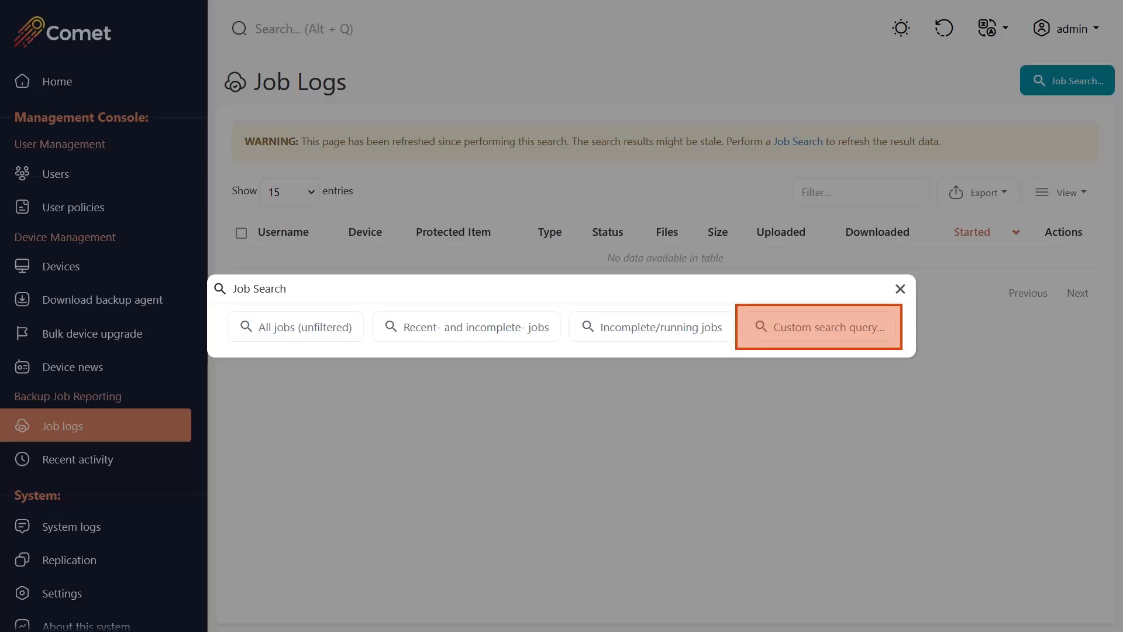
click(818, 327)
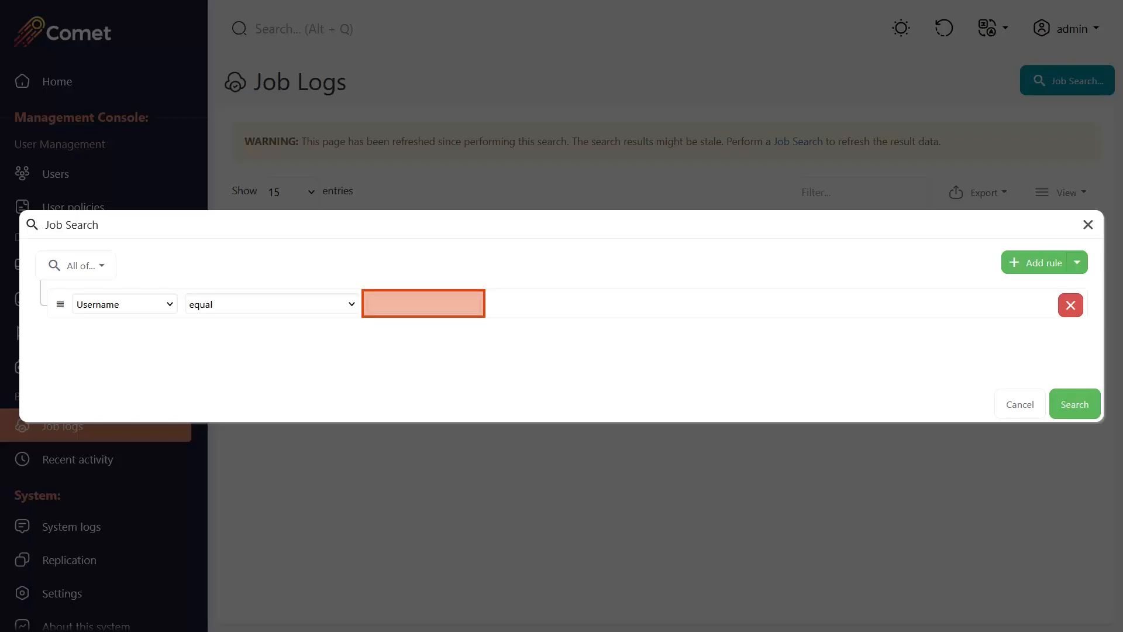
text(test_users)
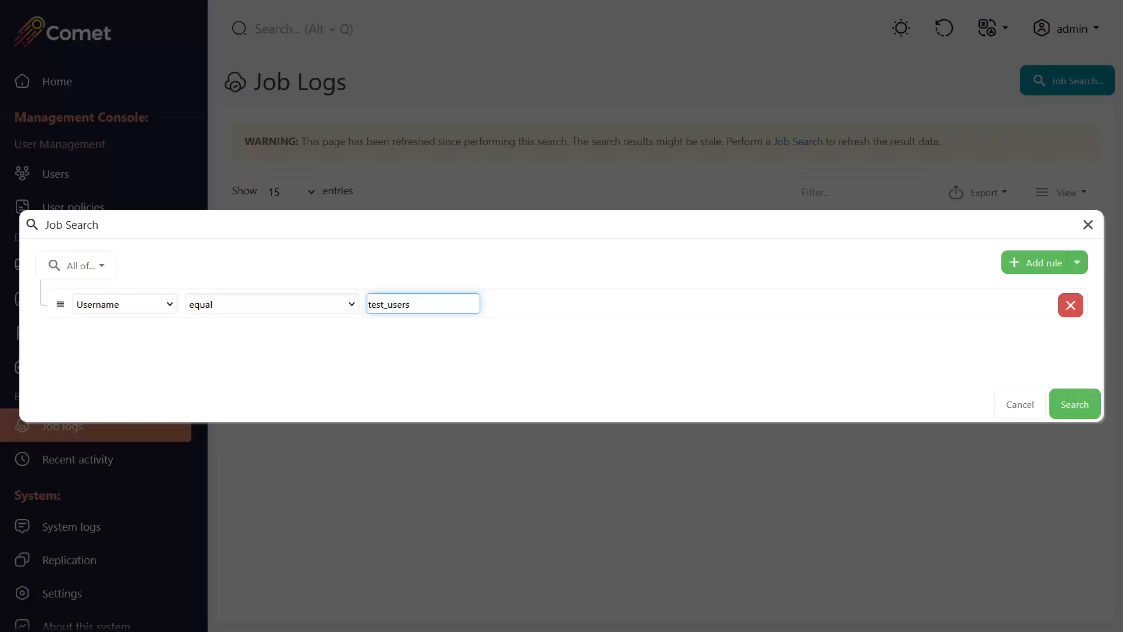
click(1074, 404)
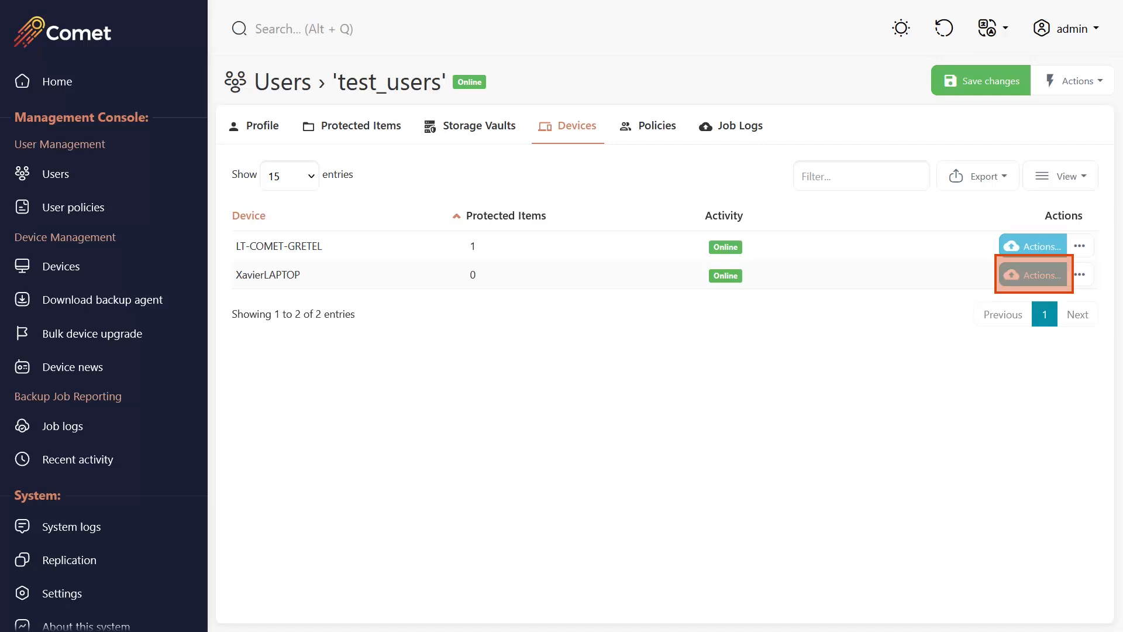
click(1032, 274)
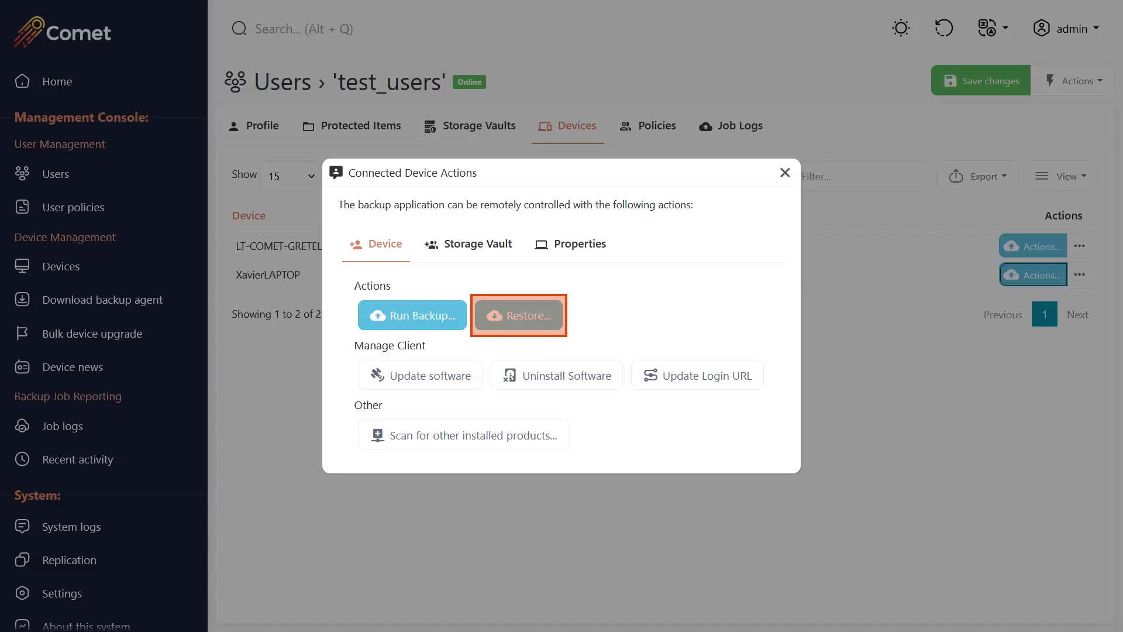
click(519, 315)
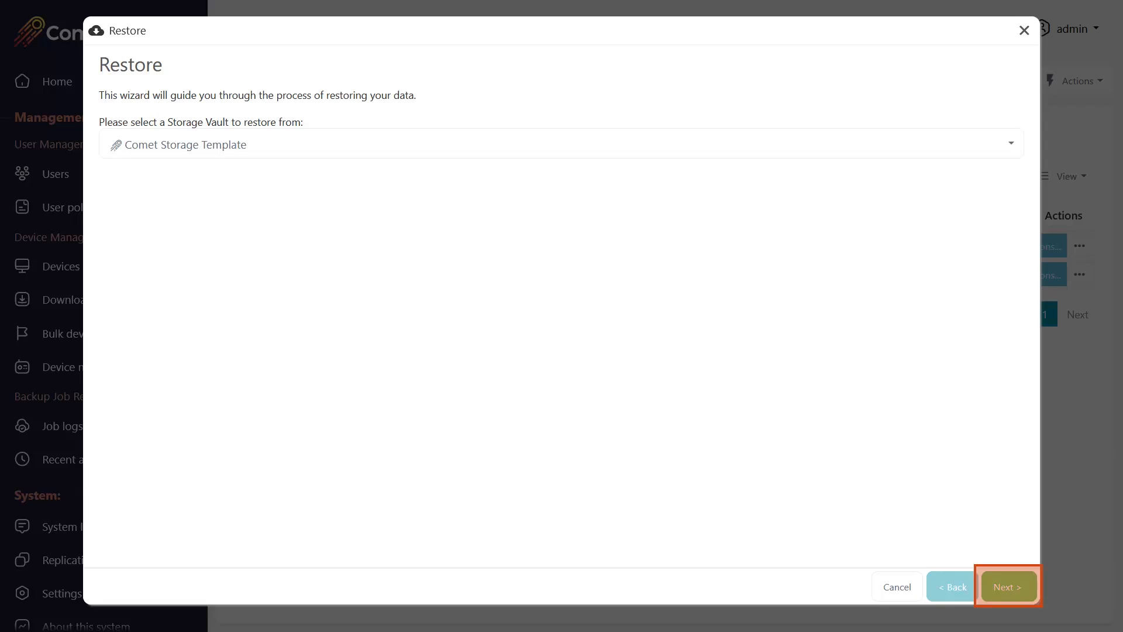
click(1009, 587)
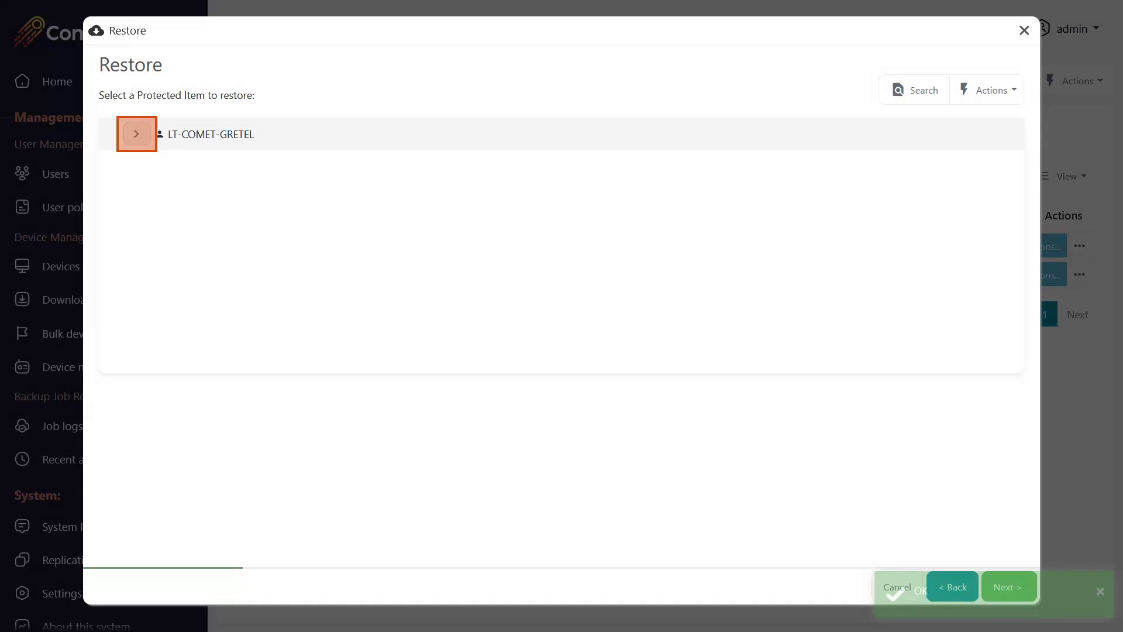
click(136, 134)
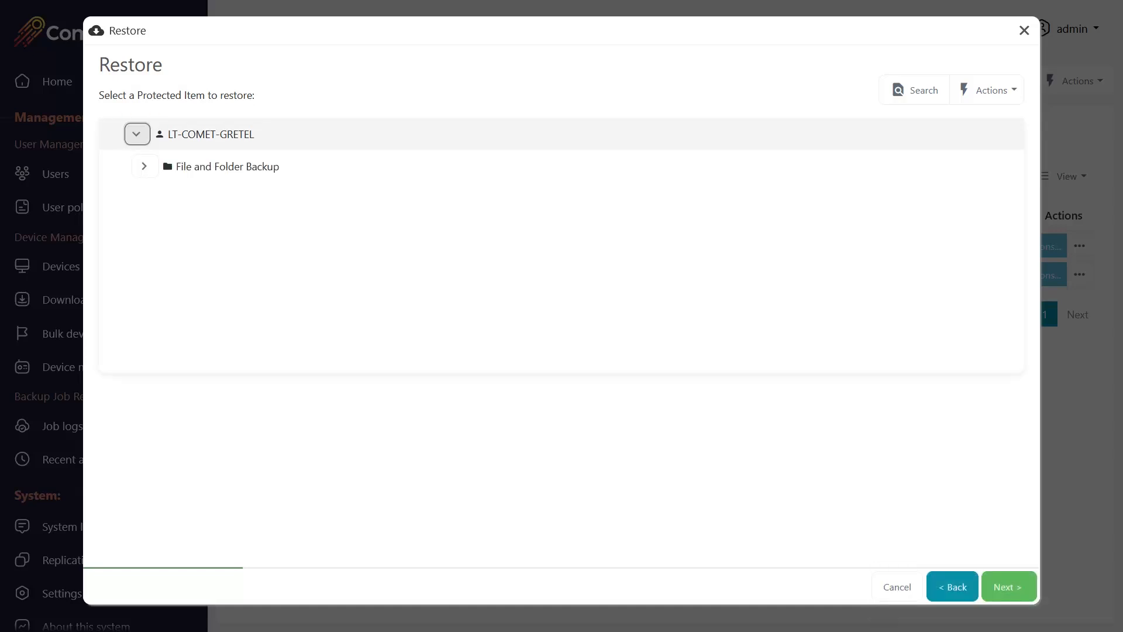
click(144, 166)
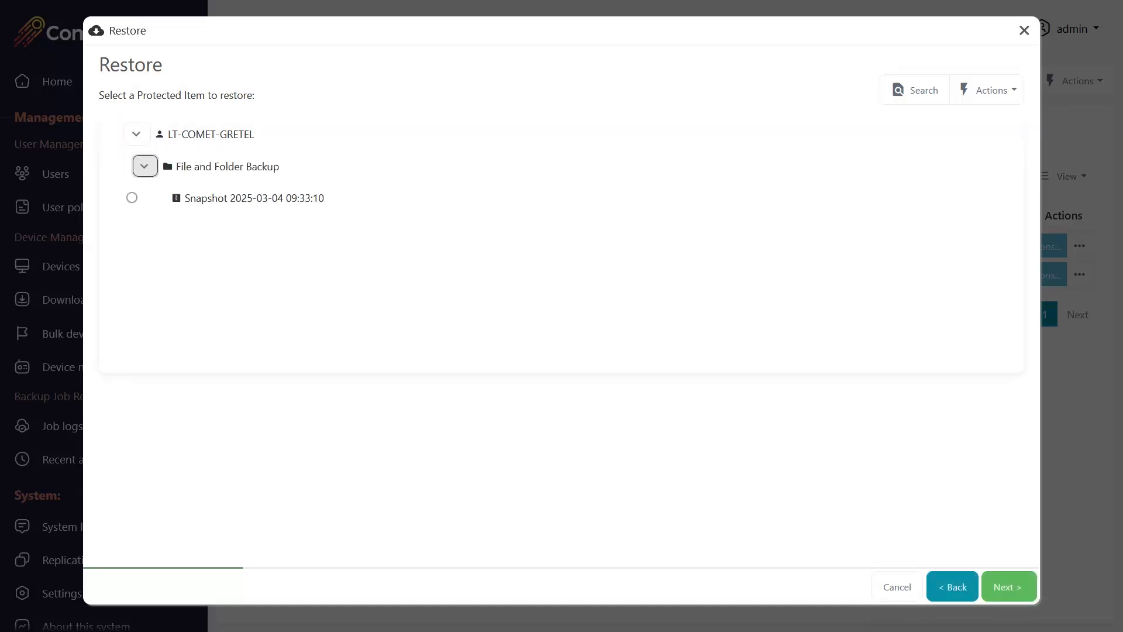
click(131, 198)
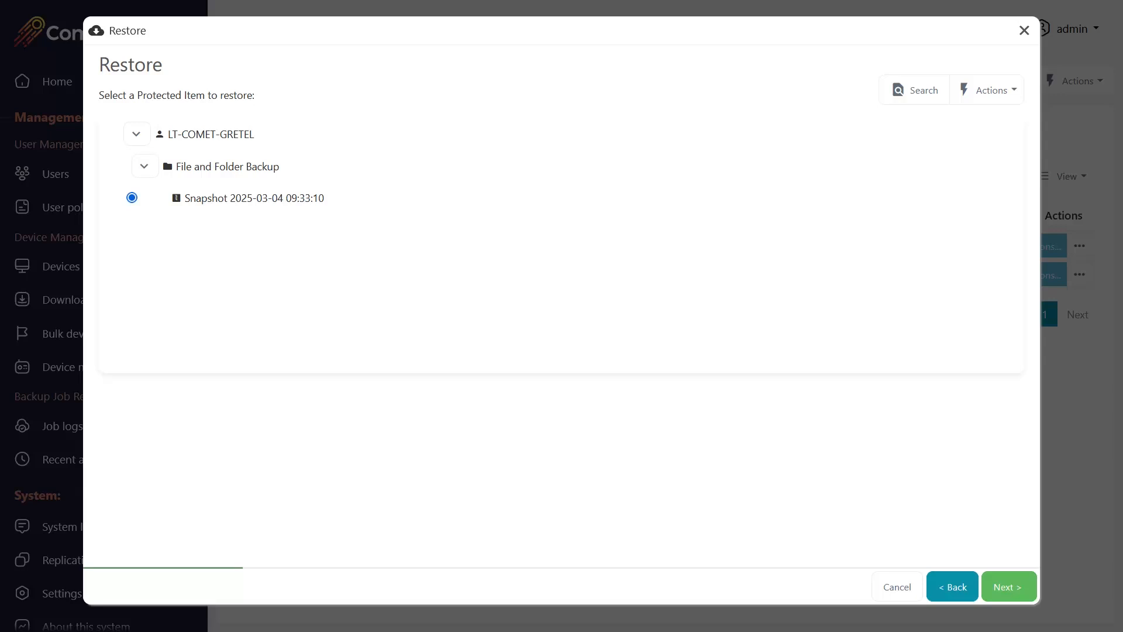
click(1009, 586)
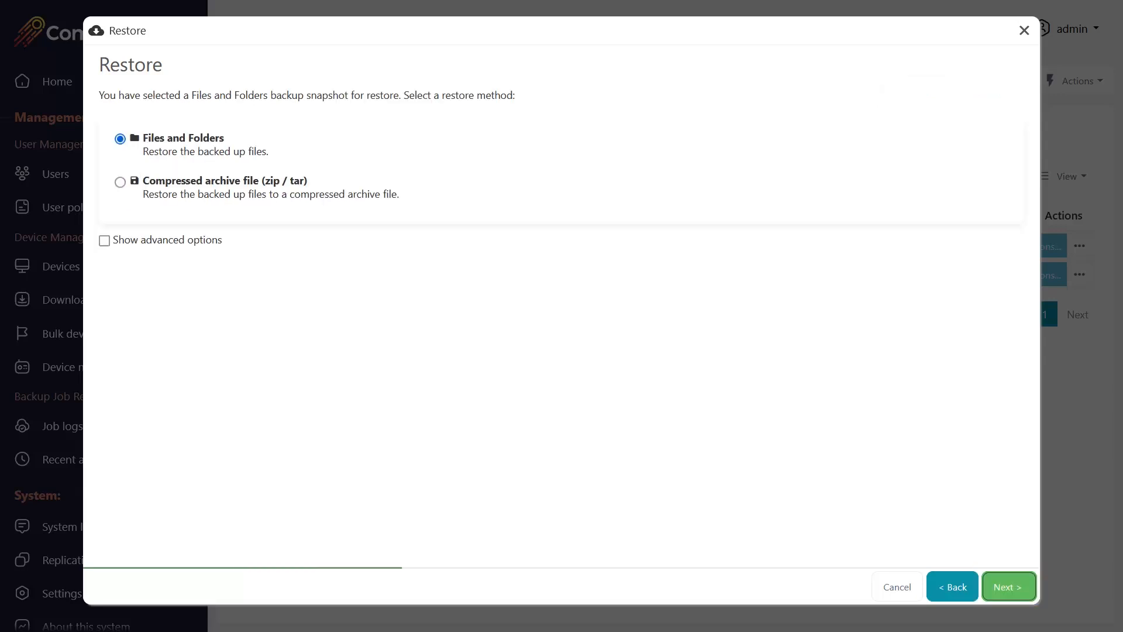